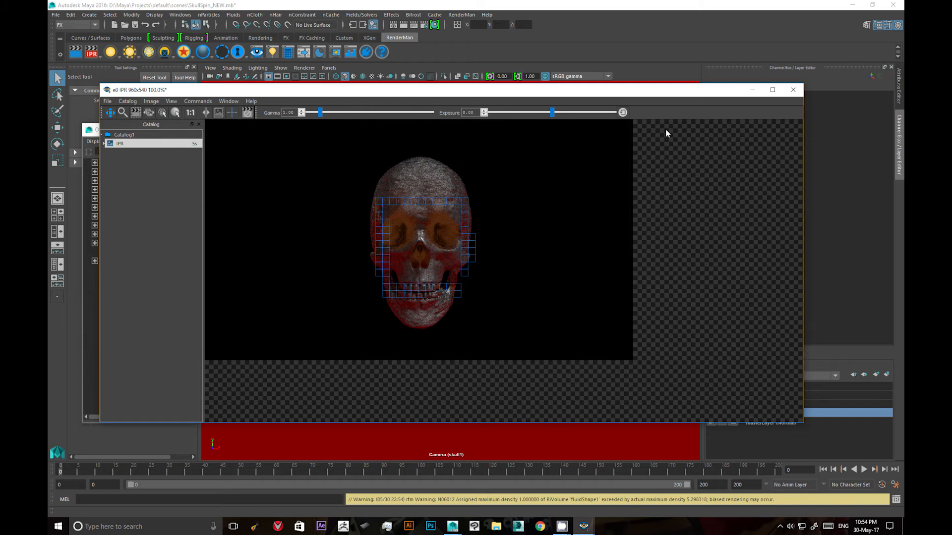
Preview the fire render layer in an IPR render and move the render window clear of the viewport
{"action": "left_click", "coordinate": [848, 416]}
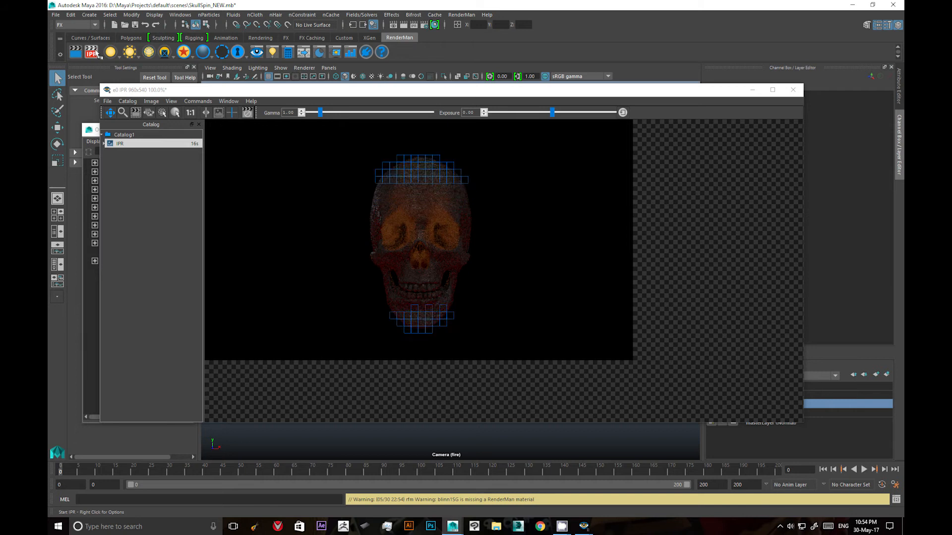
{"action": "left_click_drag", "start_coordinate": [516, 94], "coordinate": [415, 82]}
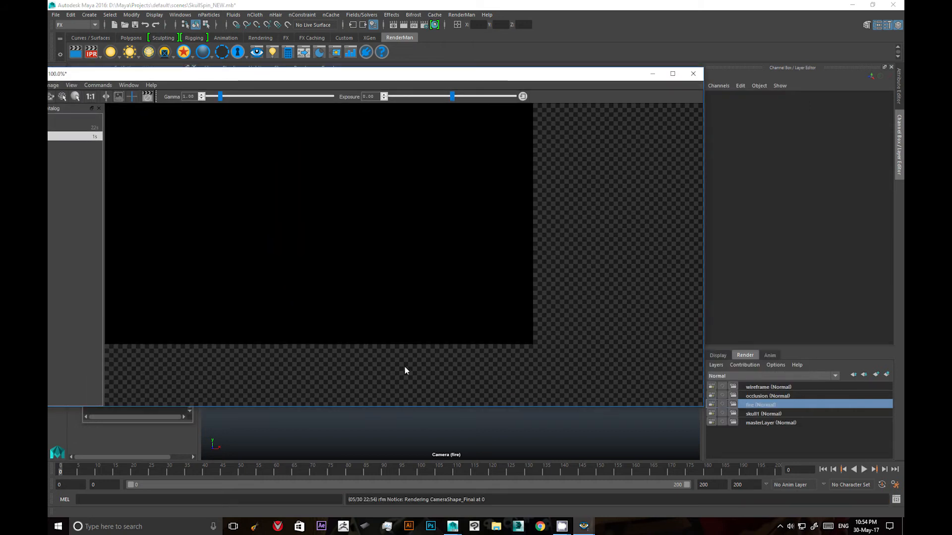
{"action": "left_click_drag", "start_coordinate": [254, 79], "coordinate": [321, 71]}
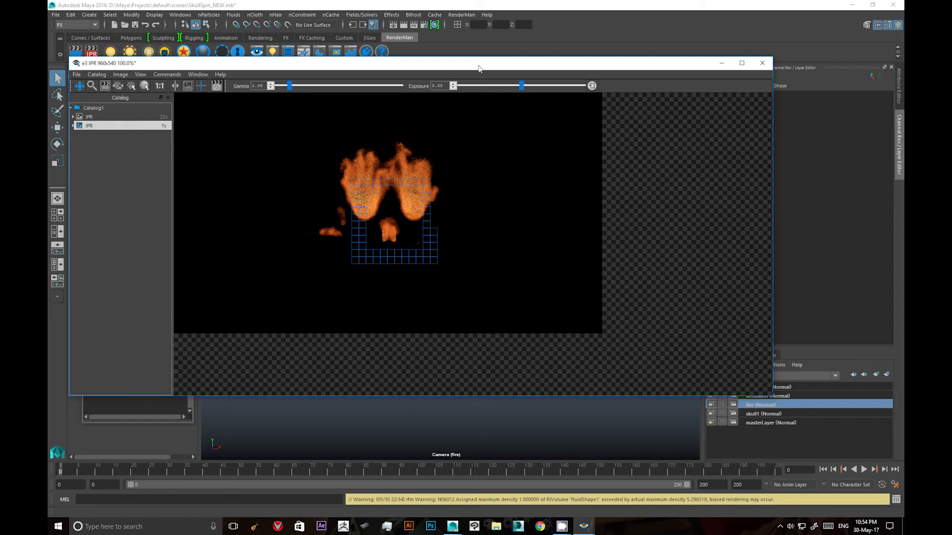
{"action": "left_click_drag", "start_coordinate": [479, 69], "coordinate": [348, 419]}
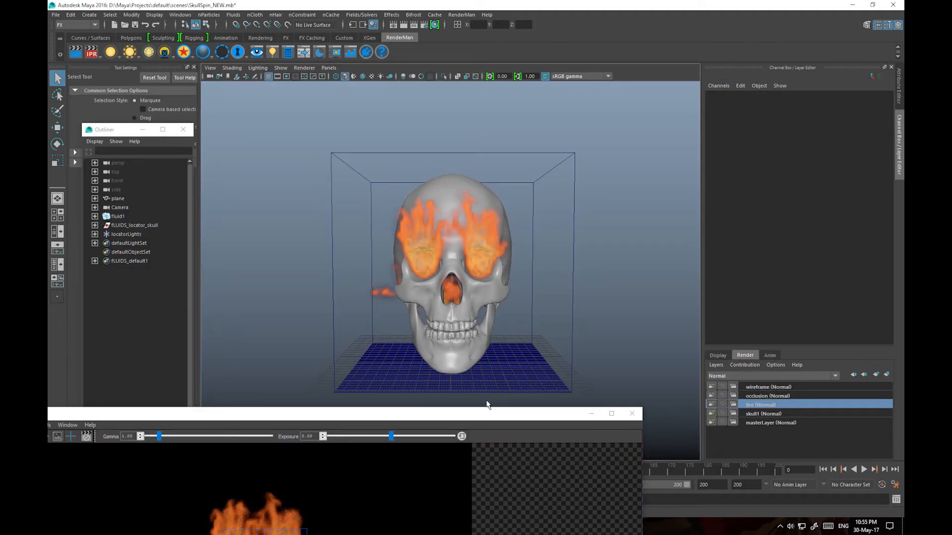
Examine the RenderMan visibility and Matte Object attributes of the skull_matte mesh shape
{"action": "left_click", "coordinate": [470, 362]}
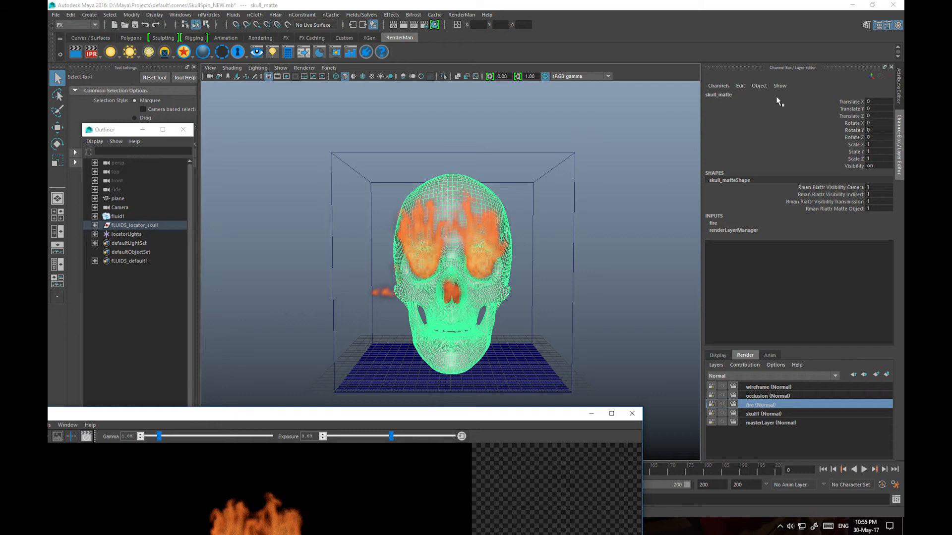
{"action": "key", "text": "ctrl+a"}
{"action": "left_click", "coordinate": [600, 232]}
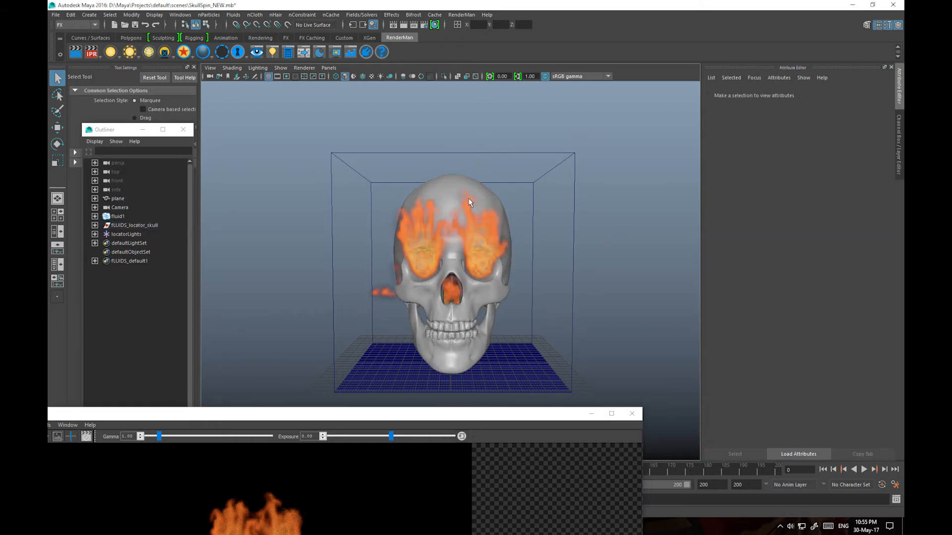
{"action": "left_click", "coordinate": [454, 188]}
{"action": "left_click", "coordinate": [743, 264]}
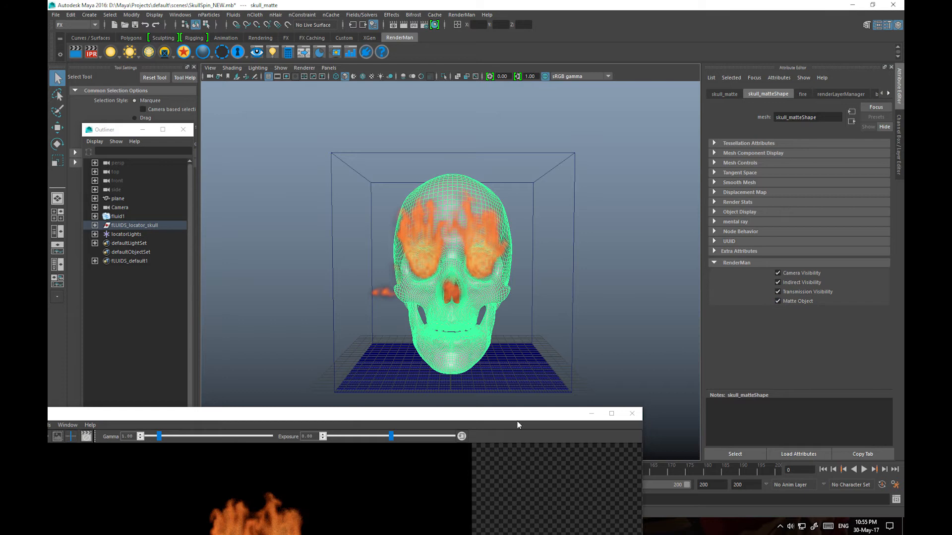
Switch to the occlusion render layer and close the IPR render window, discarding its unsaved session
{"action": "left_click_drag", "start_coordinate": [516, 420], "coordinate": [535, 100]}
{"action": "left_click", "coordinate": [898, 155]}
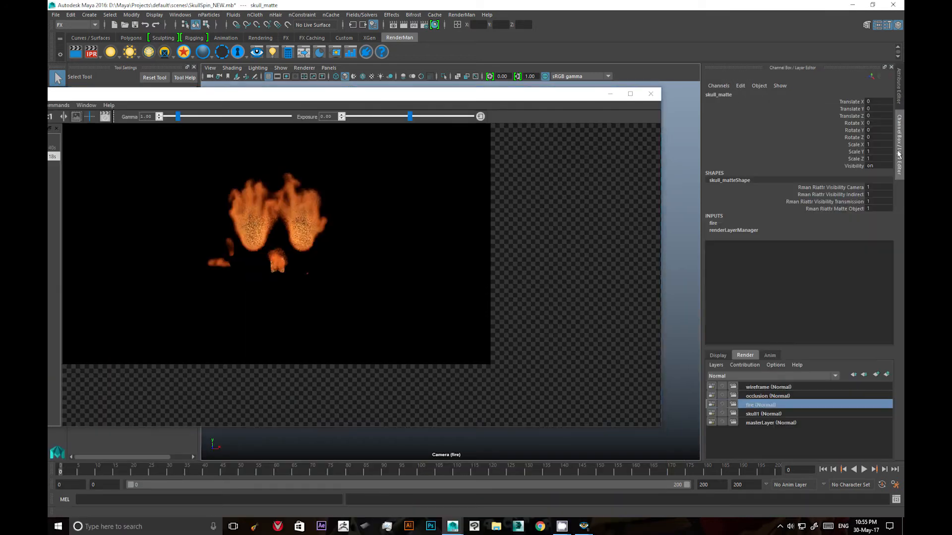
{"action": "left_click", "coordinate": [771, 396]}
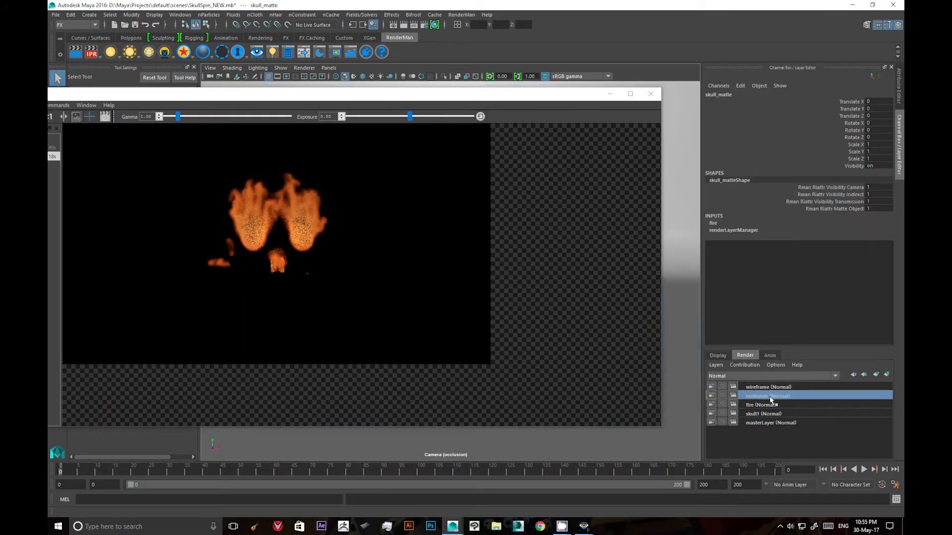
{"action": "left_click", "coordinate": [650, 94]}
{"action": "left_click", "coordinate": [496, 276]}
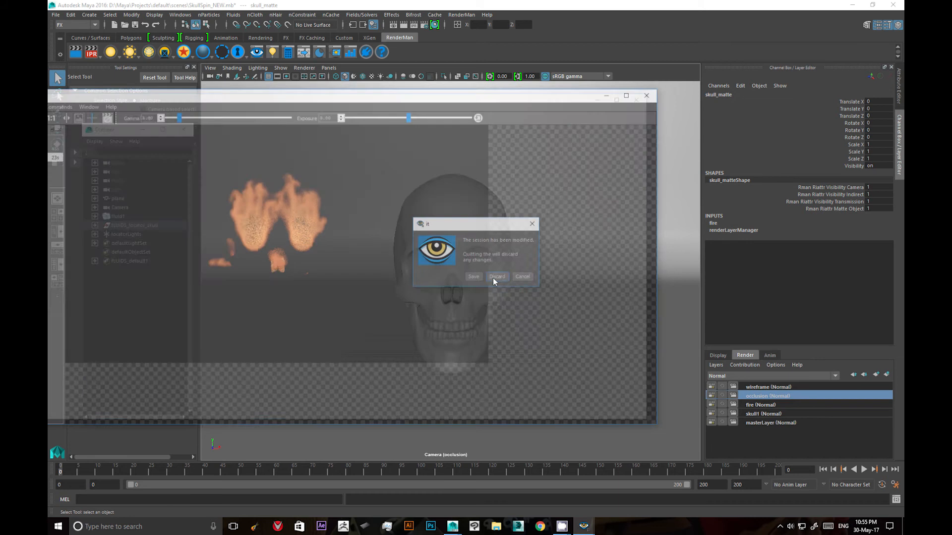
Compare the wireframe, occlusion and fire render layers in the viewport by activating each in turn
{"action": "left_click", "coordinate": [768, 387]}
{"action": "left_click", "coordinate": [765, 395]}
{"action": "left_click", "coordinate": [761, 386]}
{"action": "left_click", "coordinate": [756, 405]}
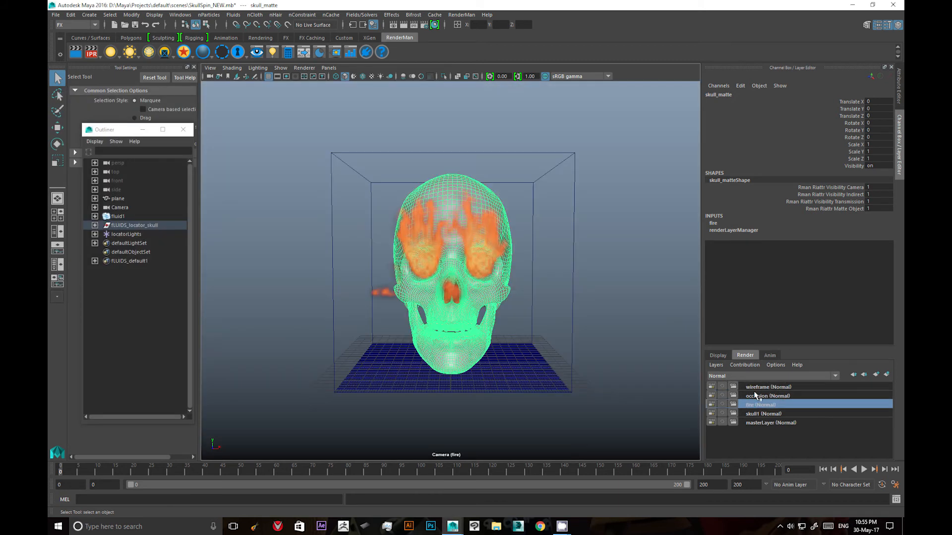
{"action": "left_click", "coordinate": [754, 395]}
{"action": "left_click", "coordinate": [758, 405]}
Activate the skull1 render layer and make the skull1 and fire layers renderable
{"action": "left_click", "coordinate": [751, 414]}
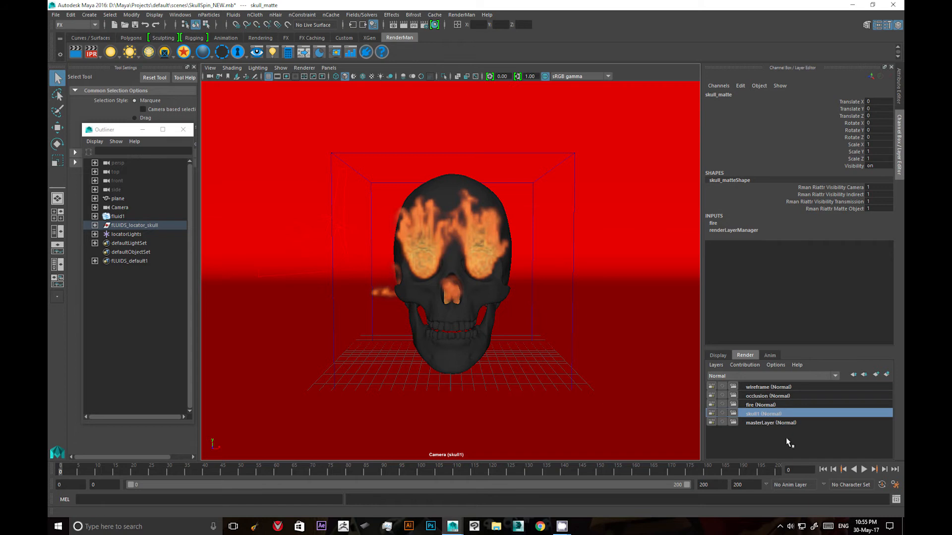
{"action": "left_click", "coordinate": [713, 413]}
{"action": "left_click", "coordinate": [711, 405]}
In the advanced RenderMan controls, set the global frame range to start at 0 and end at 200
{"action": "left_click", "coordinate": [461, 14]}
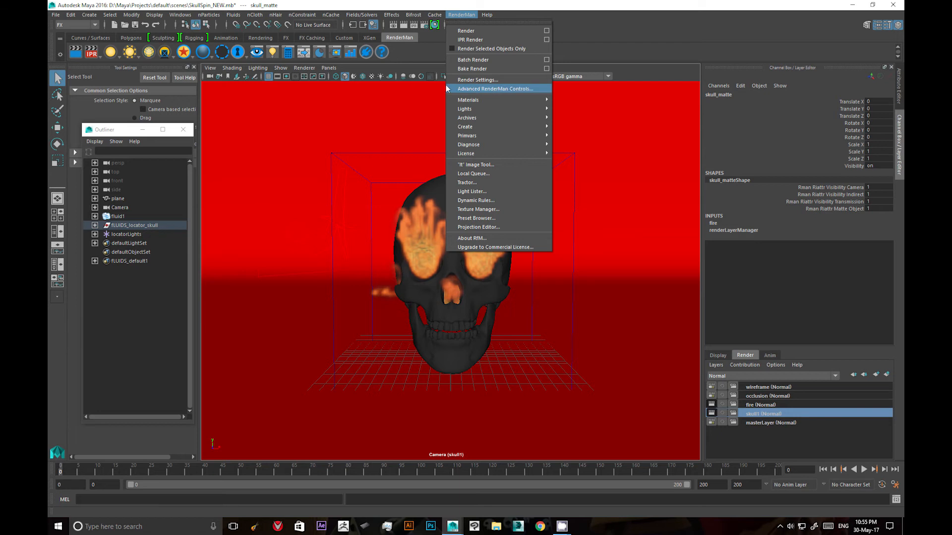
{"action": "left_click", "coordinate": [508, 89]}
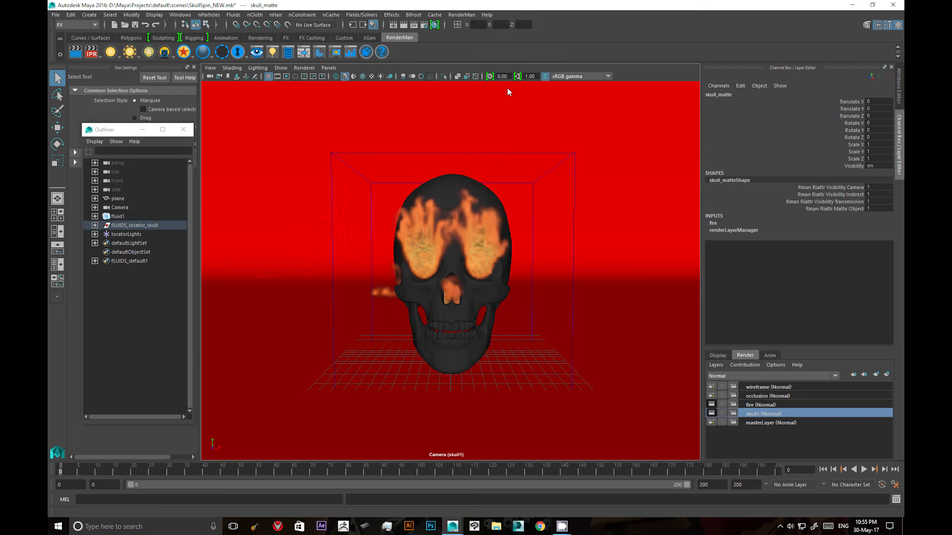
{"action": "left_click_drag", "start_coordinate": [709, 149], "coordinate": [226, 125]}
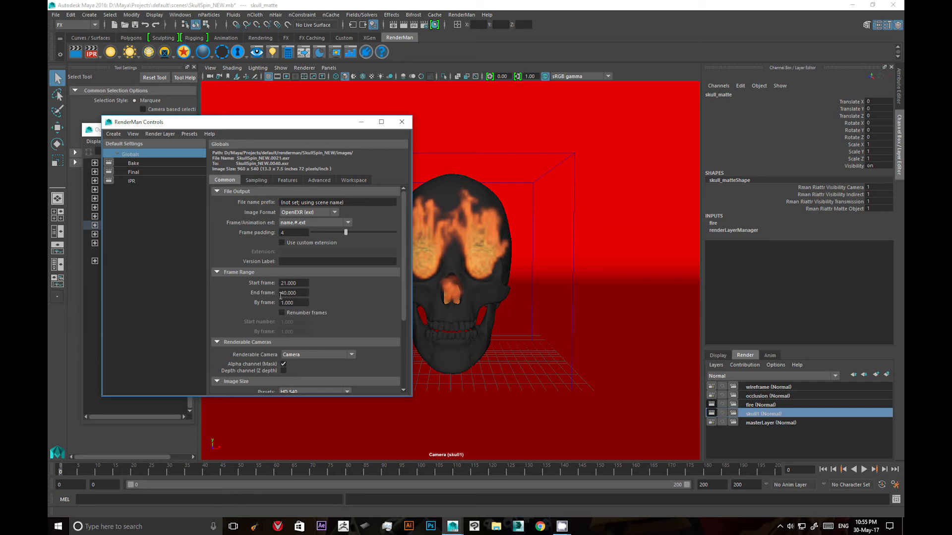
{"action": "left_click_drag", "start_coordinate": [280, 283], "coordinate": [310, 282]}
{"action": "type", "text": "0"}
{"action": "key", "text": "Tab"}
{"action": "type", "text": "200"}
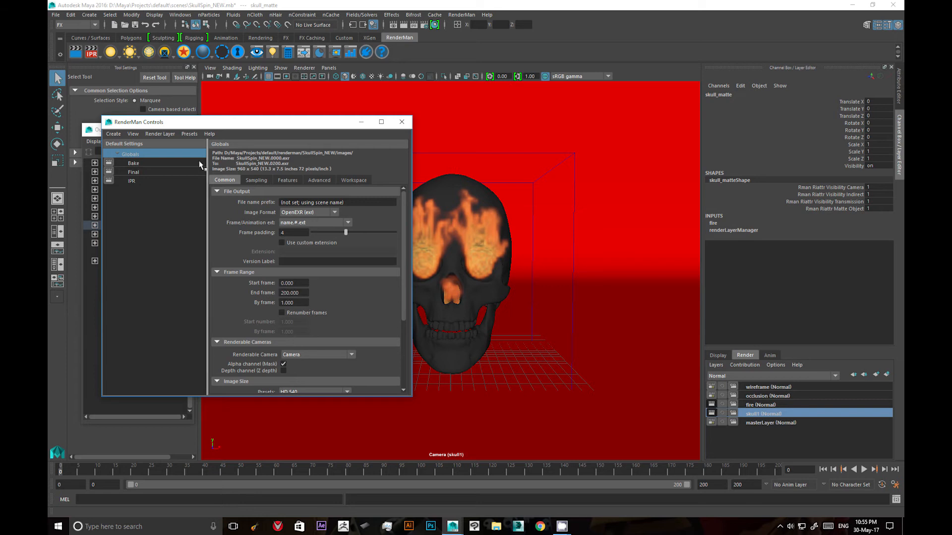
Remove the existing AOVS output from the Final pass outputs and collapse the All Channels group
{"action": "left_click", "coordinate": [134, 172]}
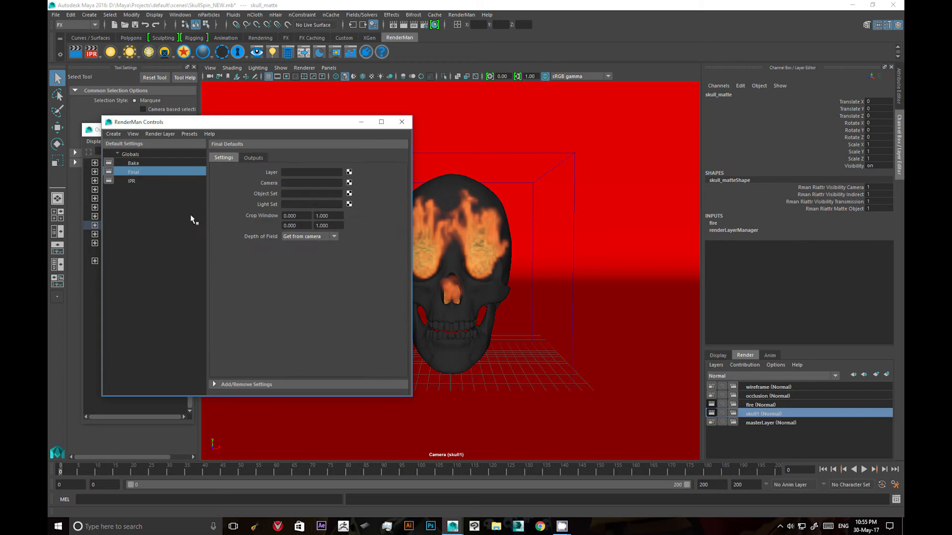
{"action": "left_click", "coordinate": [252, 157]}
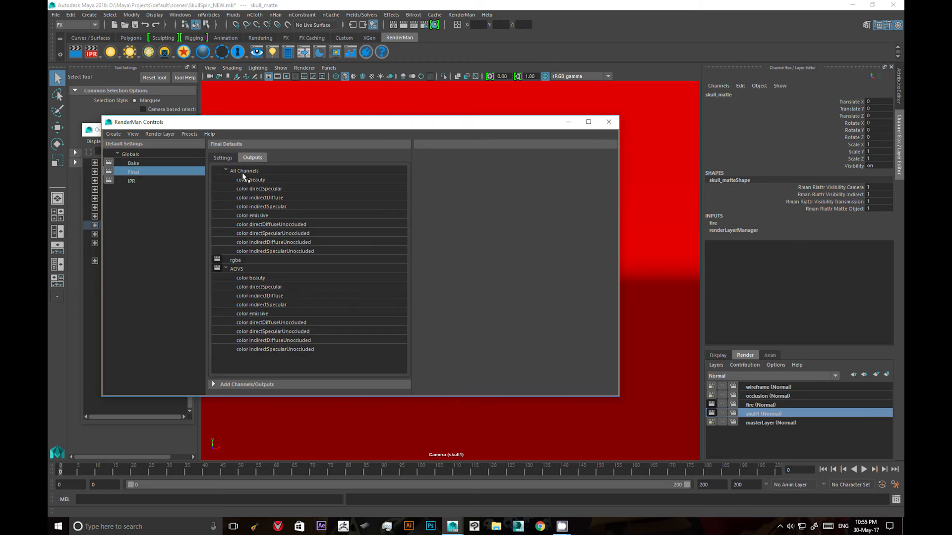
{"action": "left_click", "coordinate": [253, 269]}
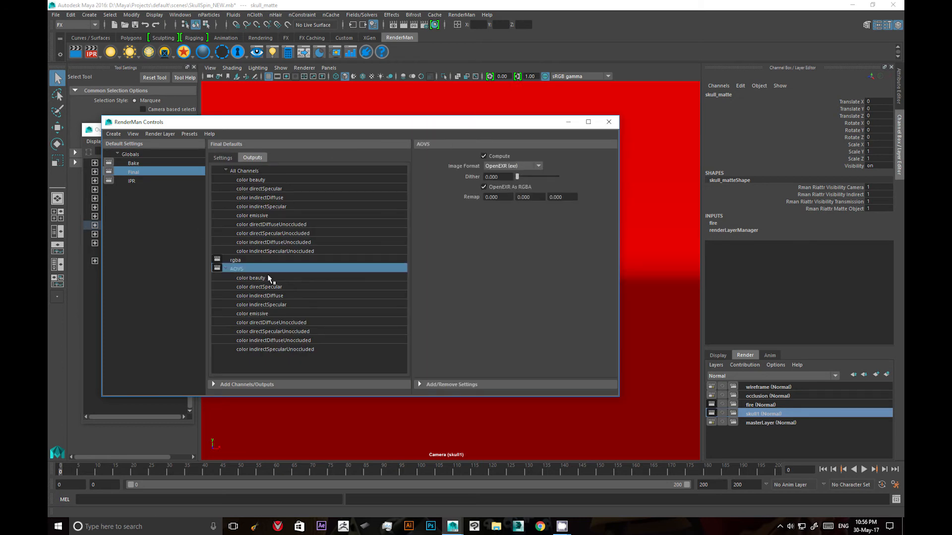
{"action": "right_click", "coordinate": [251, 270]}
{"action": "left_click", "coordinate": [265, 314]}
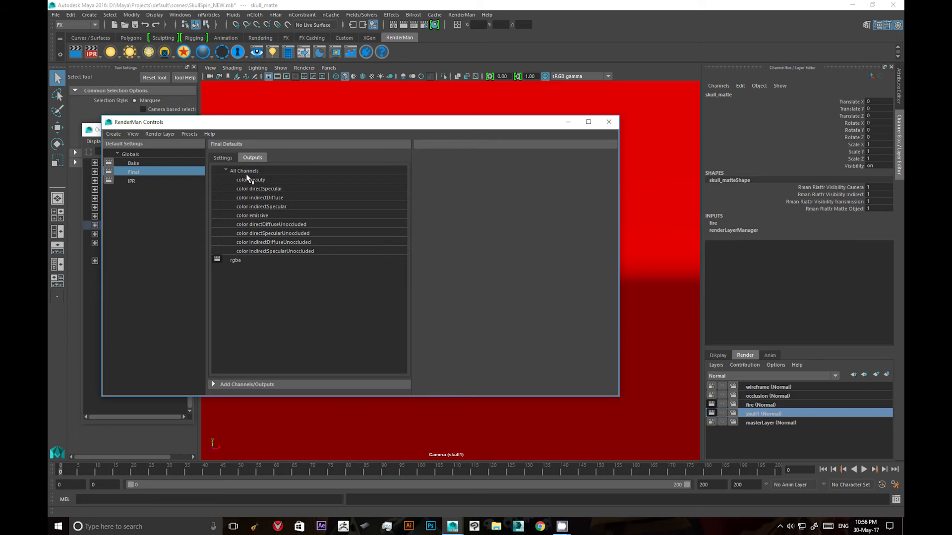
{"action": "left_click", "coordinate": [226, 171]}
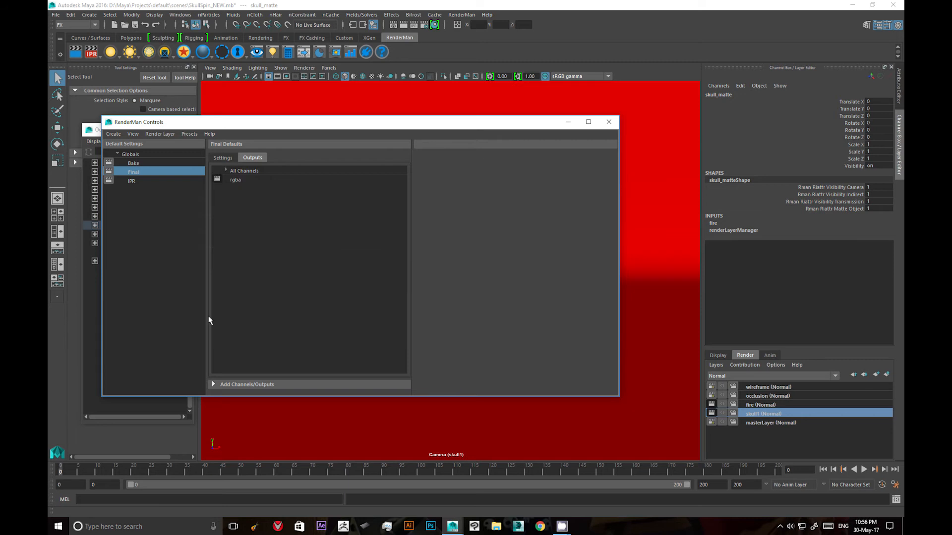
Create one Final output from the LPE channels ranging from color beauty through color indirectSpecularUnoccluded
{"action": "left_click", "coordinate": [249, 385]}
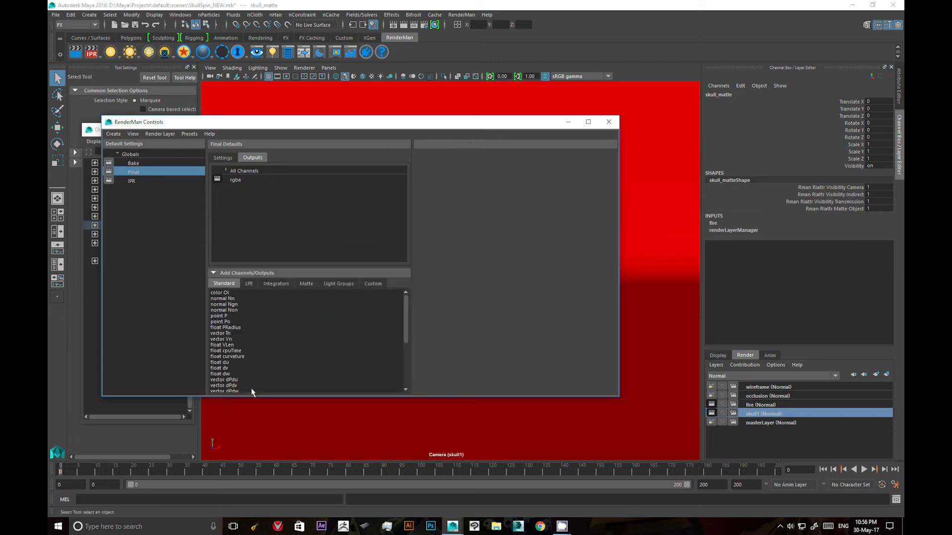
{"action": "left_click", "coordinate": [249, 285]}
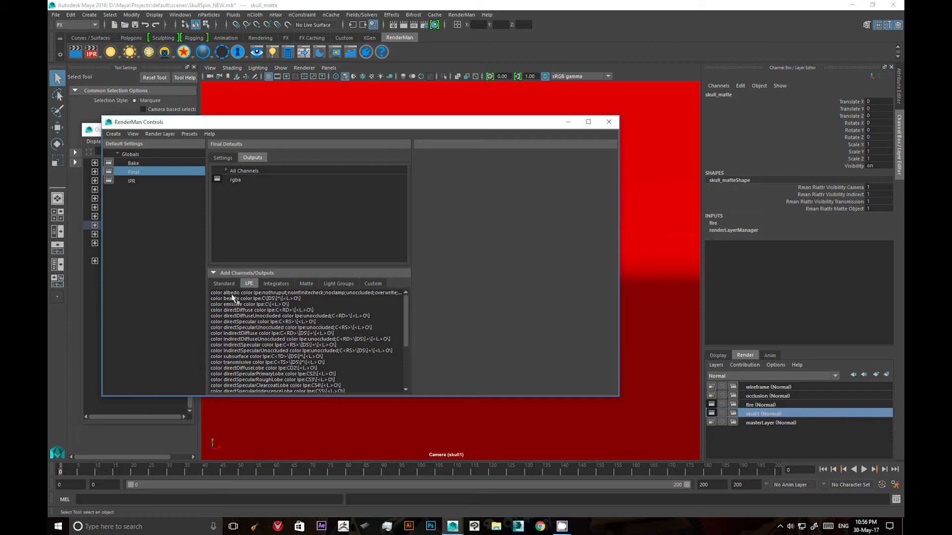
{"action": "left_click", "coordinate": [237, 299]}
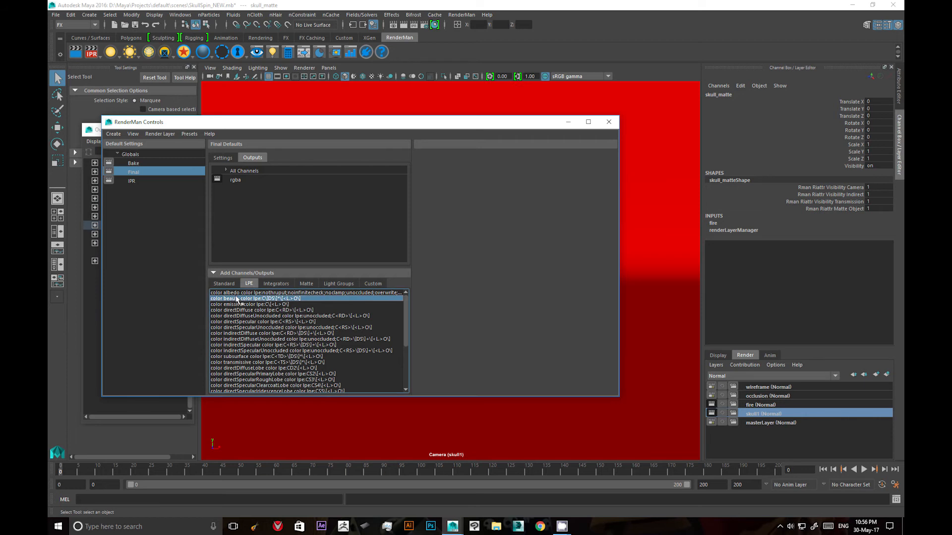
{"action": "left_click", "coordinate": [273, 351], "text": "shift"}
{"action": "right_click", "coordinate": [253, 331]}
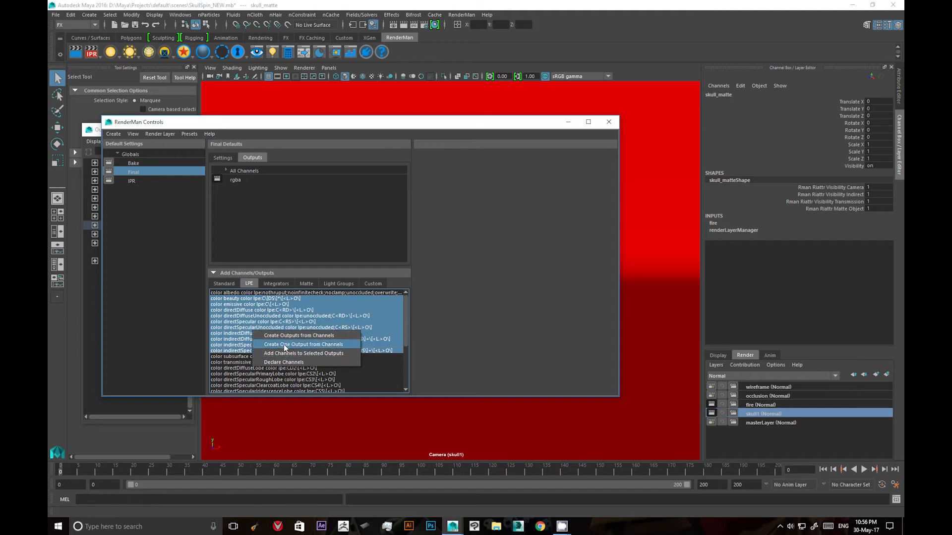
{"action": "left_click", "coordinate": [312, 347]}
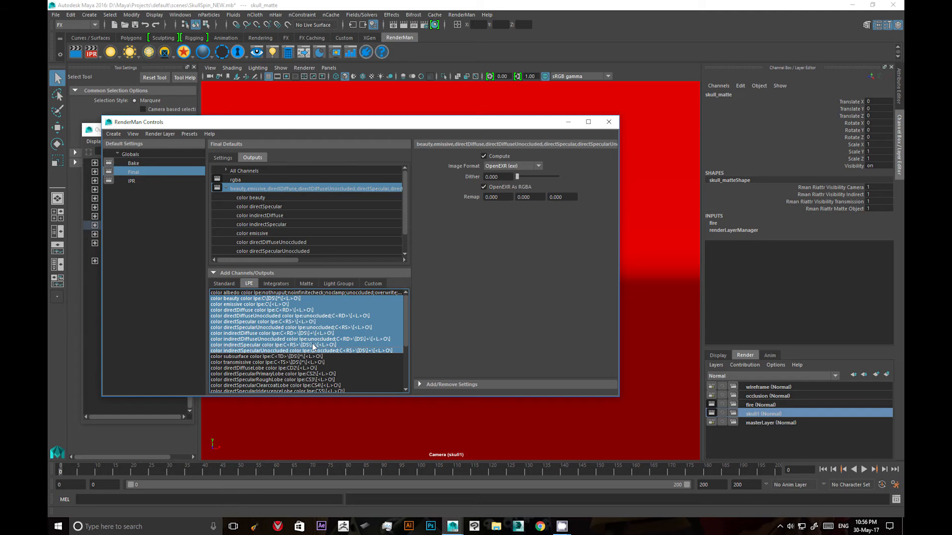
Collapse the new combined output and rename it as passes
{"action": "left_click", "coordinate": [226, 189]}
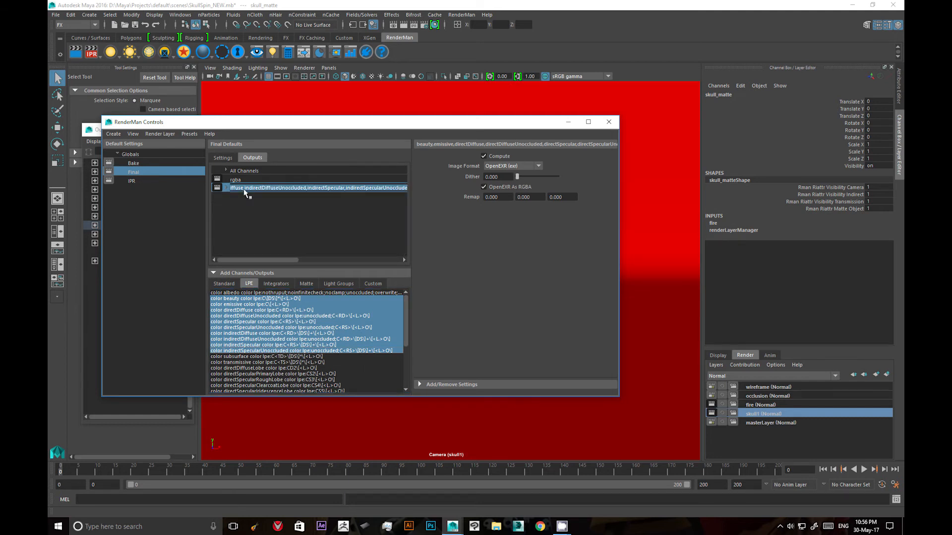
{"action": "type", "text": "passes"}
{"action": "key", "text": "Return"}
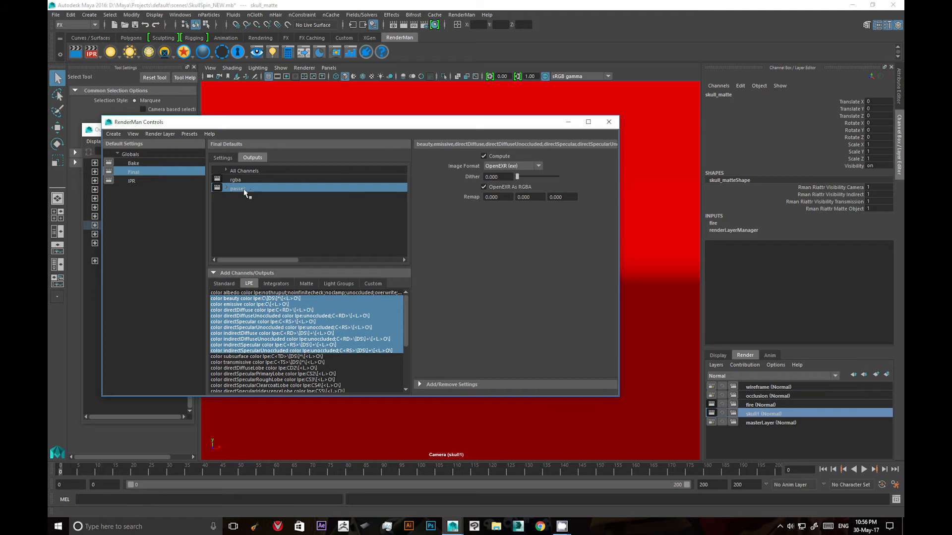
Check the Final pass settings and the renderable camera and image size in the global render settings
{"action": "left_click_drag", "start_coordinate": [347, 122], "coordinate": [306, 116]}
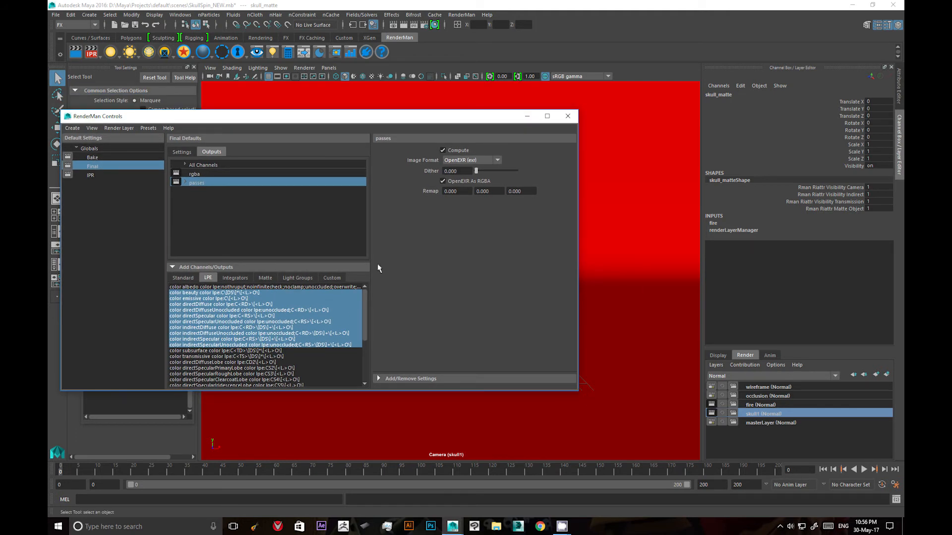
{"action": "left_click", "coordinate": [182, 152]}
{"action": "left_click_drag", "start_coordinate": [227, 121], "coordinate": [345, 107]}
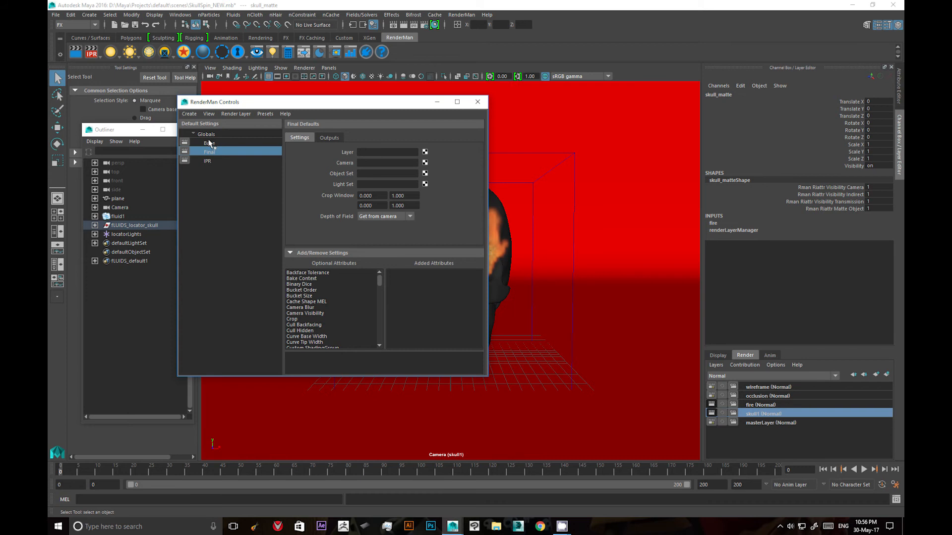
{"action": "left_click", "coordinate": [206, 134]}
{"action": "left_click_drag", "start_coordinate": [475, 286], "coordinate": [471, 361]}
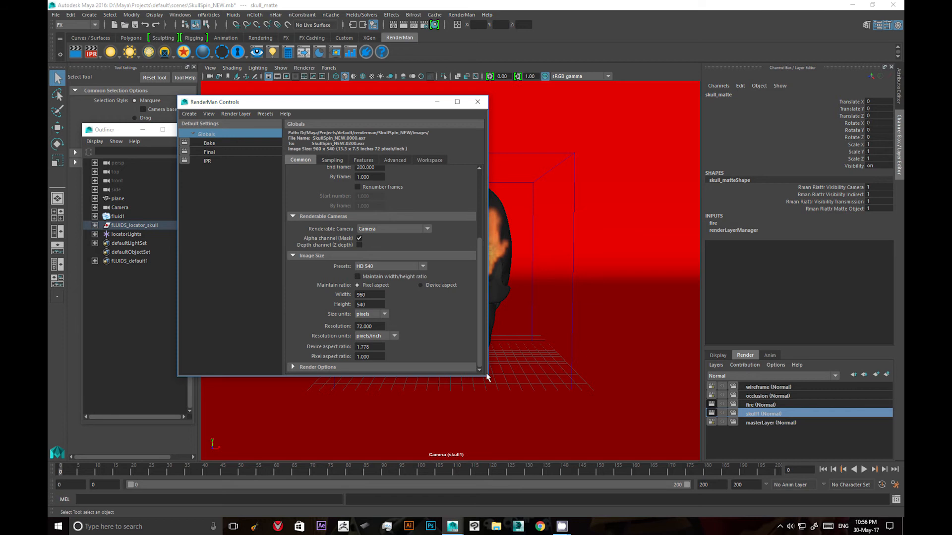
Start a RenderMan batch render of the renderable layers
{"action": "left_click", "coordinate": [461, 14]}
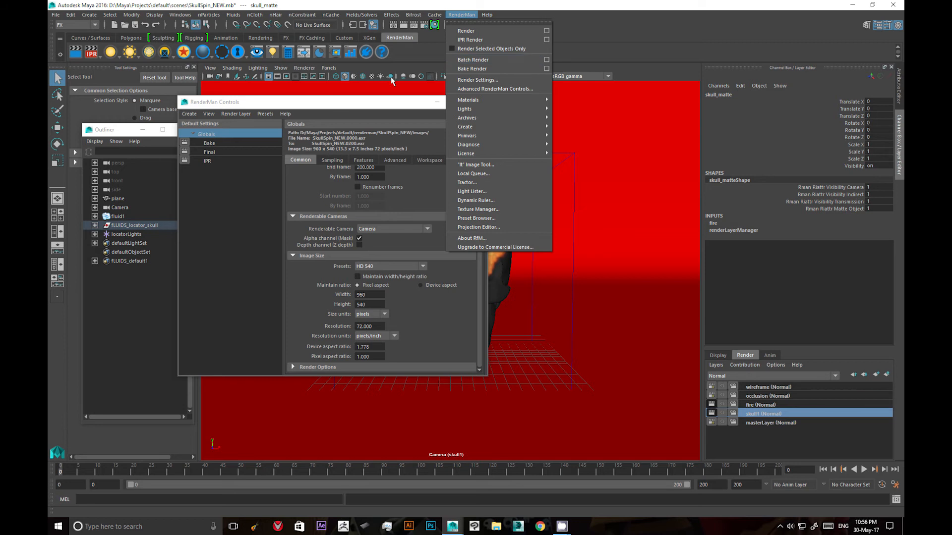
{"action": "left_click", "coordinate": [313, 312]}
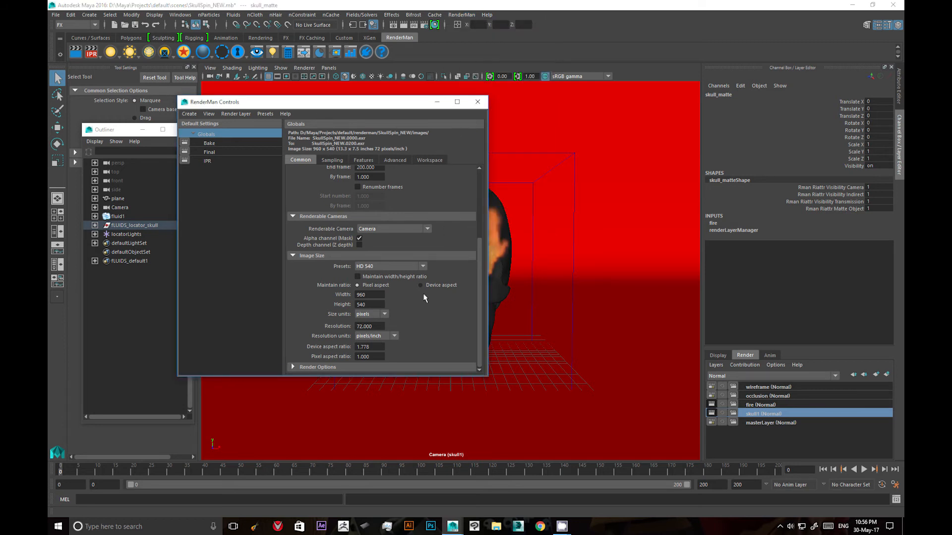
{"action": "left_click", "coordinate": [461, 14]}
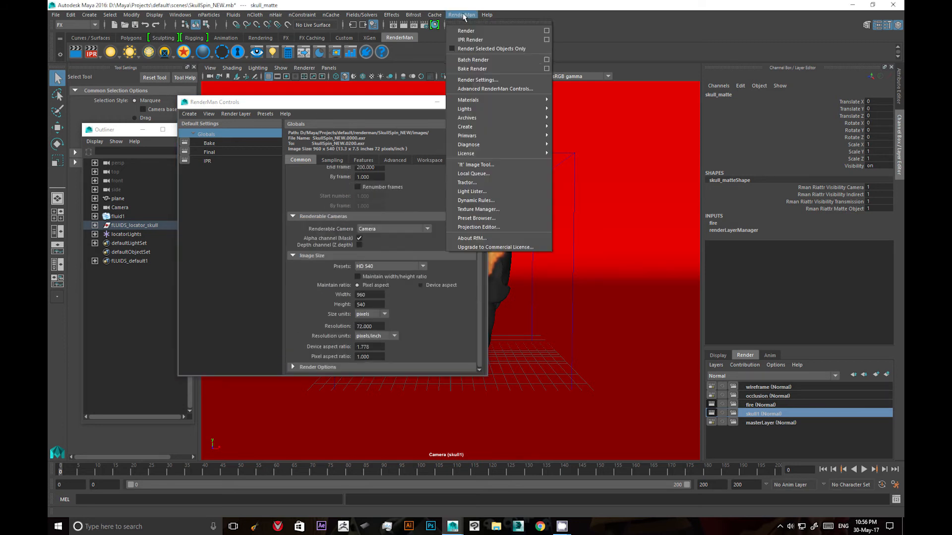
{"action": "left_click", "coordinate": [475, 60]}
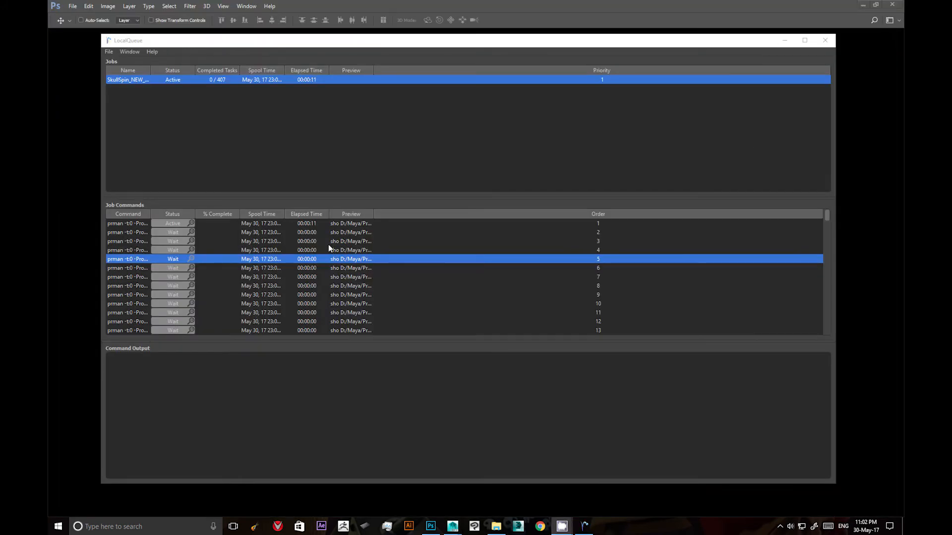
Widen the Preview column in the SkullSpin_NEW job's command list to show the full output paths
{"action": "left_click", "coordinate": [155, 125]}
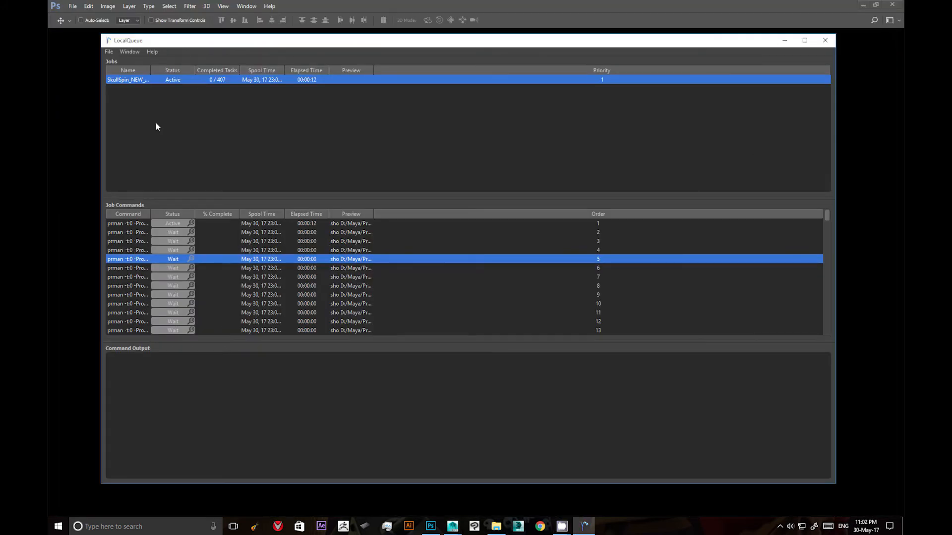
{"action": "left_click", "coordinate": [140, 81]}
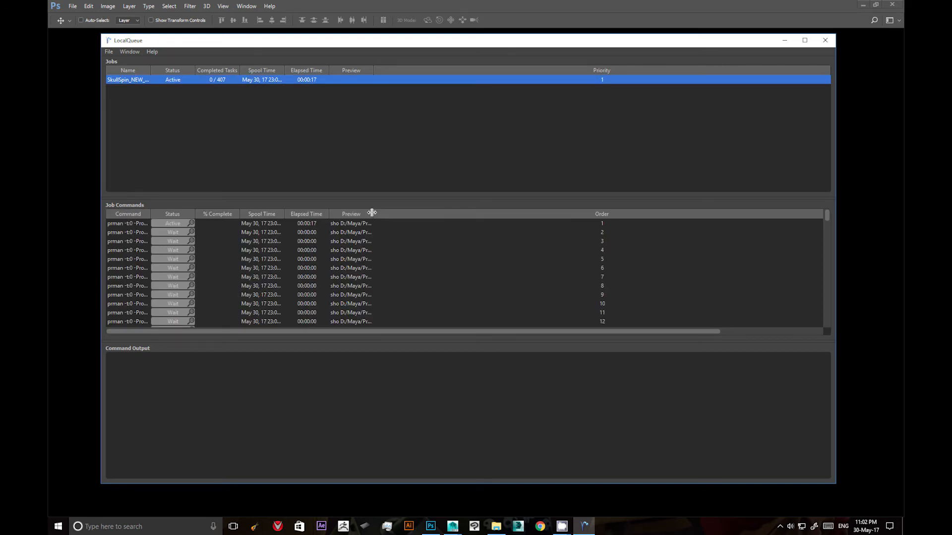
{"action": "left_click_drag", "start_coordinate": [373, 214], "coordinate": [659, 214]}
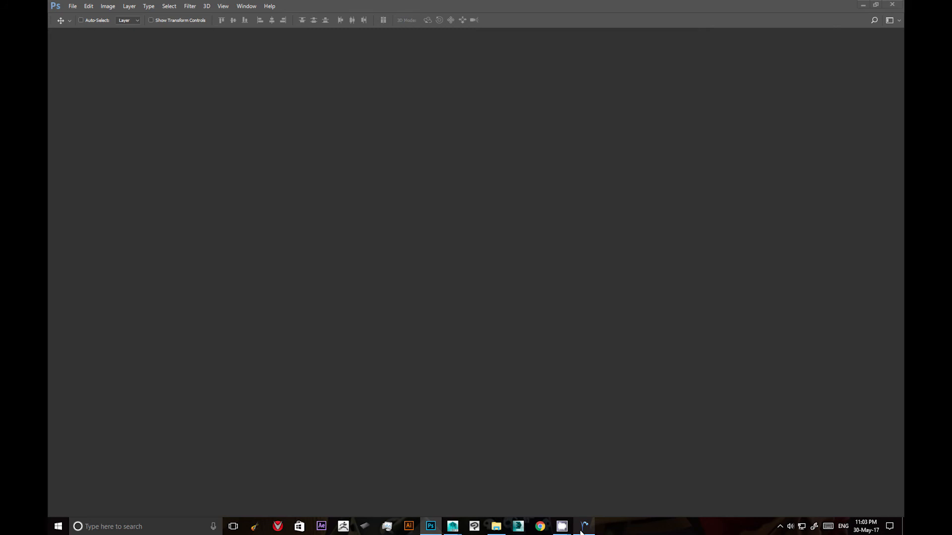
Examine the queued output files of the skull1 and fire layers in the LocalQueue command list
{"action": "left_click", "coordinate": [582, 531]}
{"action": "left_click_drag", "start_coordinate": [825, 221], "coordinate": [826, 240]}
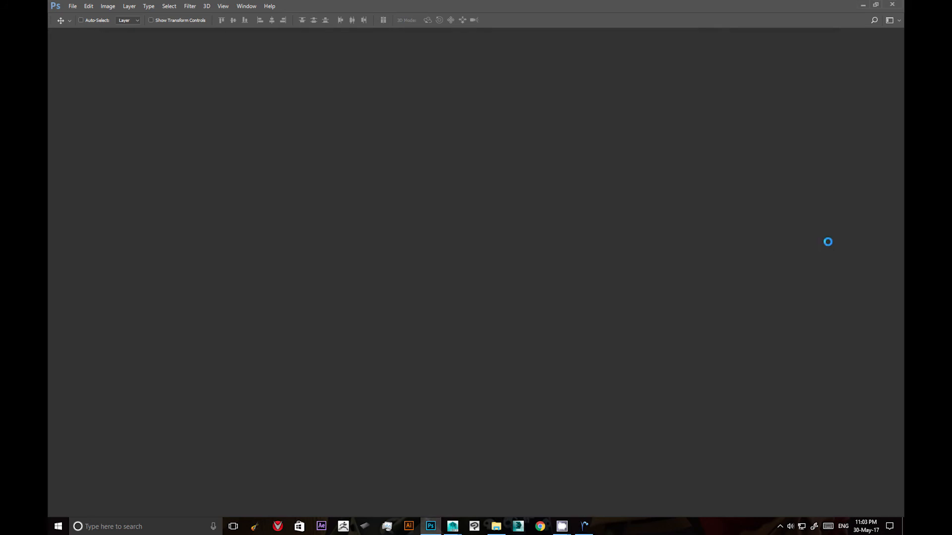
{"action": "left_click", "coordinate": [584, 524]}
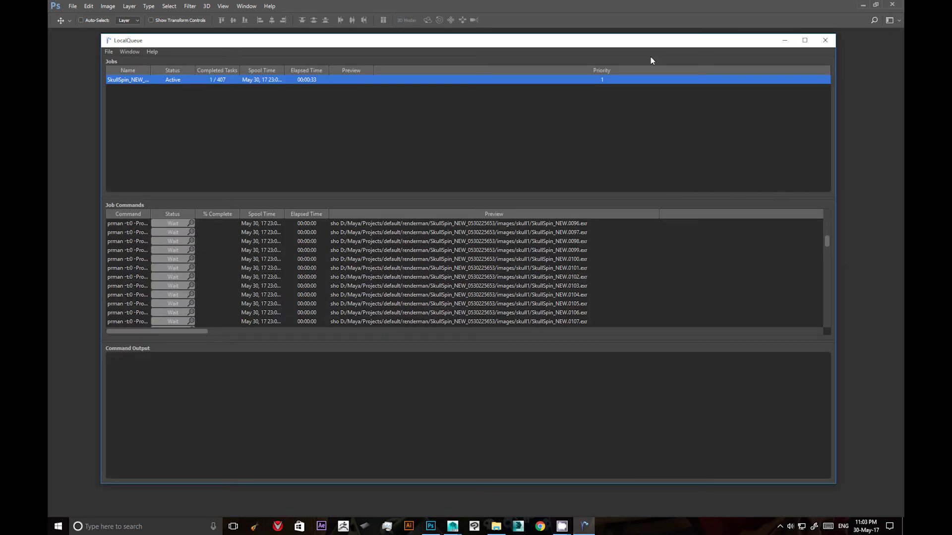
{"action": "left_click_drag", "start_coordinate": [650, 41], "coordinate": [610, 28]}
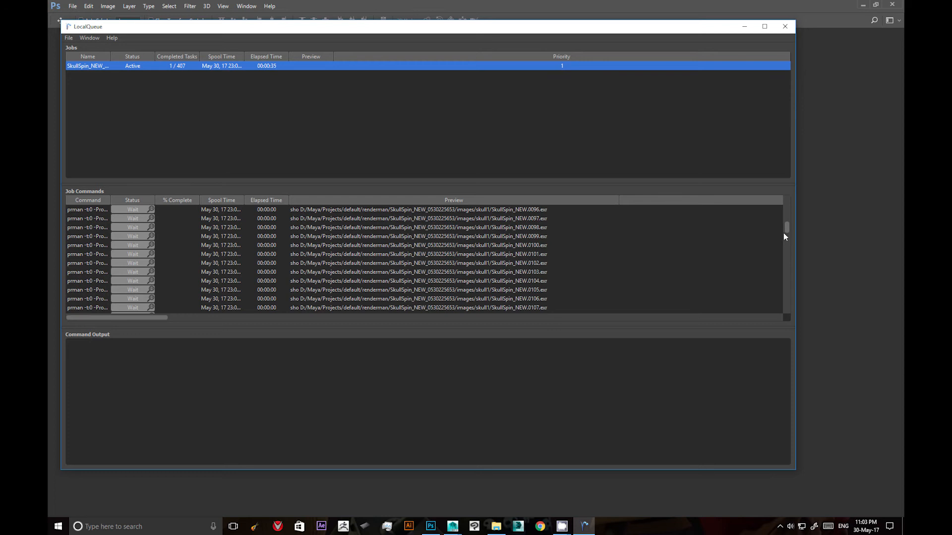
{"action": "left_click_drag", "start_coordinate": [786, 227], "coordinate": [775, 254]}
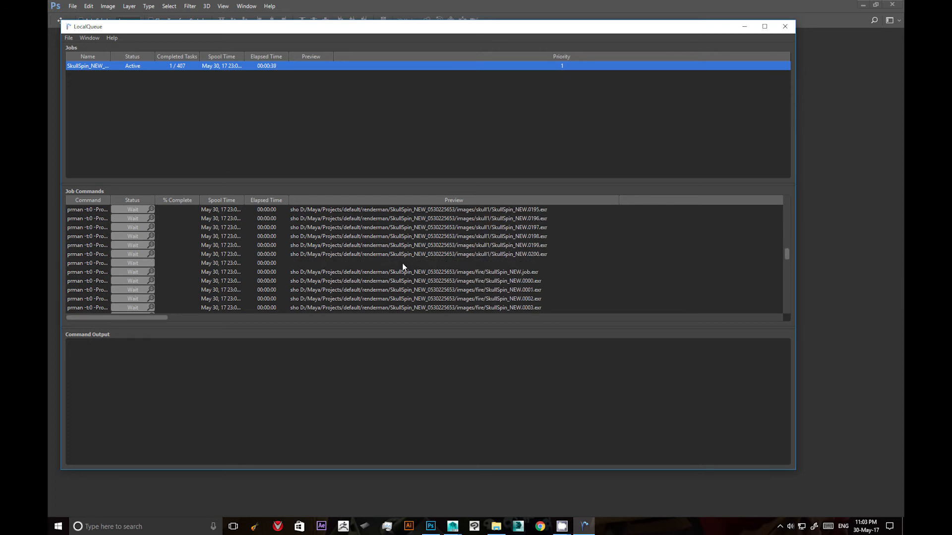
{"action": "left_click_drag", "start_coordinate": [311, 25], "coordinate": [343, 22]}
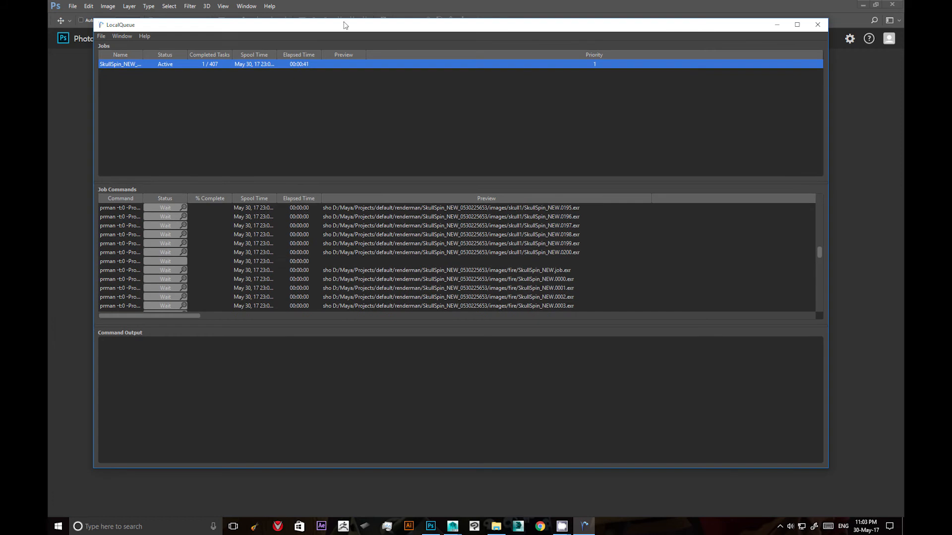
Pause the active SkullSpin_NEW render job in LocalQueue and switch back to the Maya scene
{"action": "right_click", "coordinate": [167, 65]}
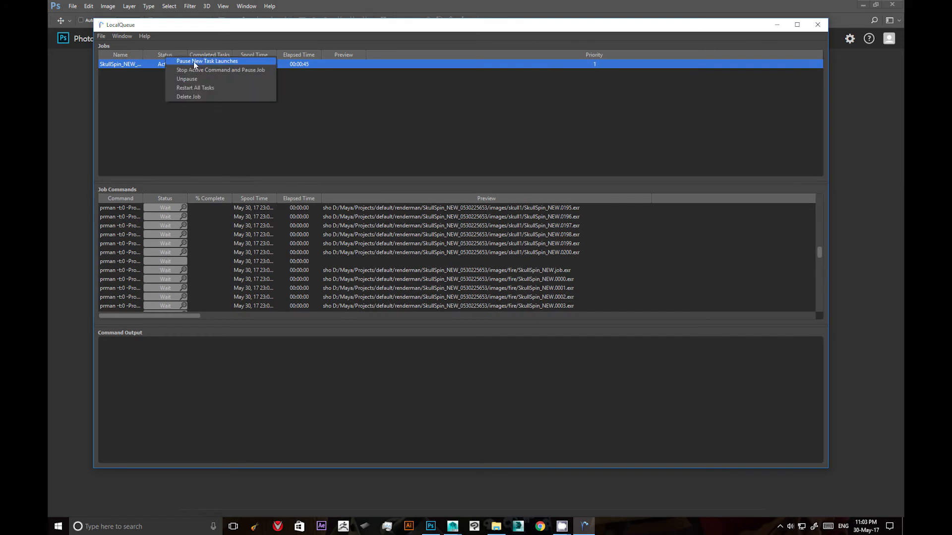
{"action": "left_click", "coordinate": [197, 68]}
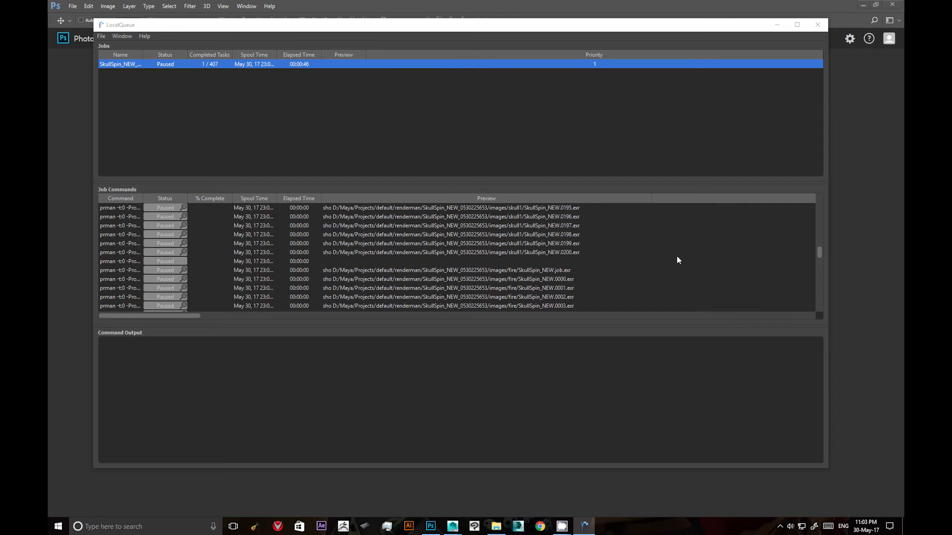
{"action": "left_click", "coordinate": [864, 5]}
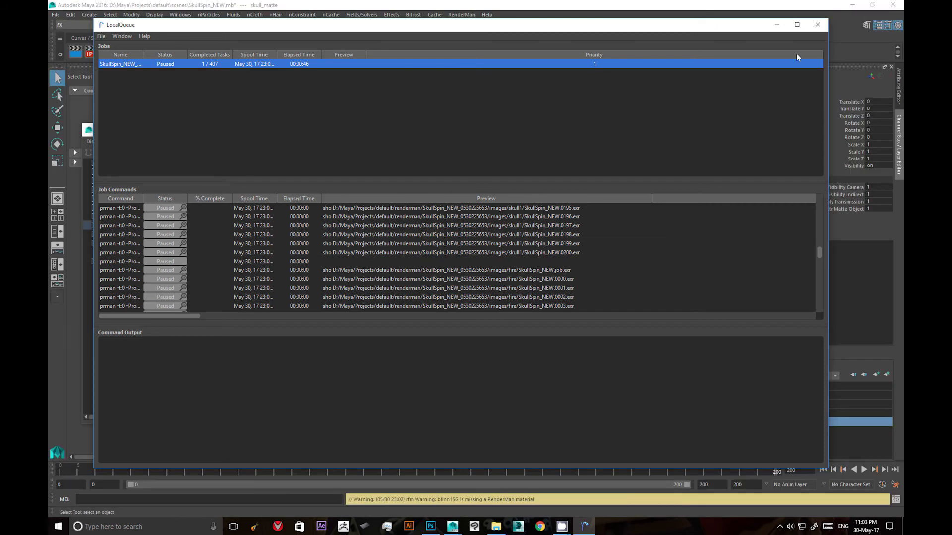
{"action": "left_click", "coordinate": [738, 11]}
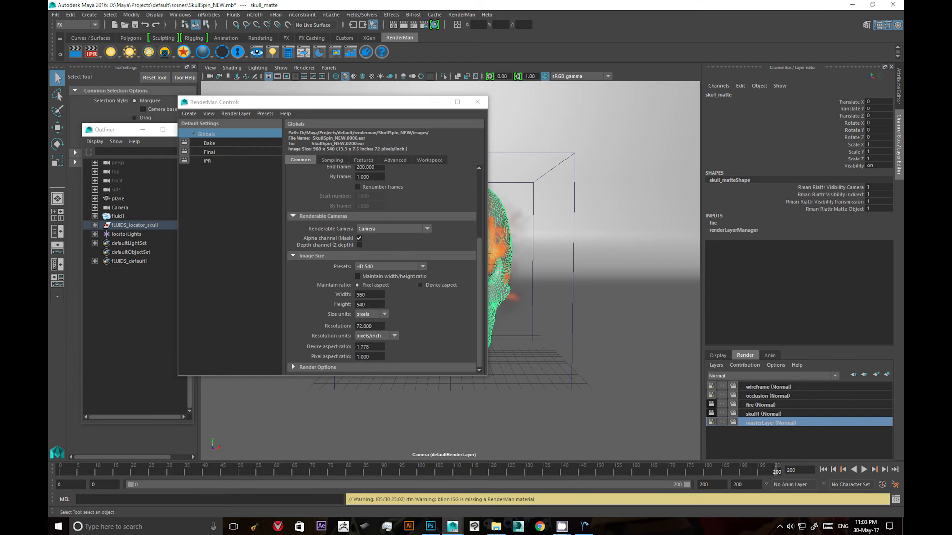
{"action": "left_click", "coordinate": [593, 528]}
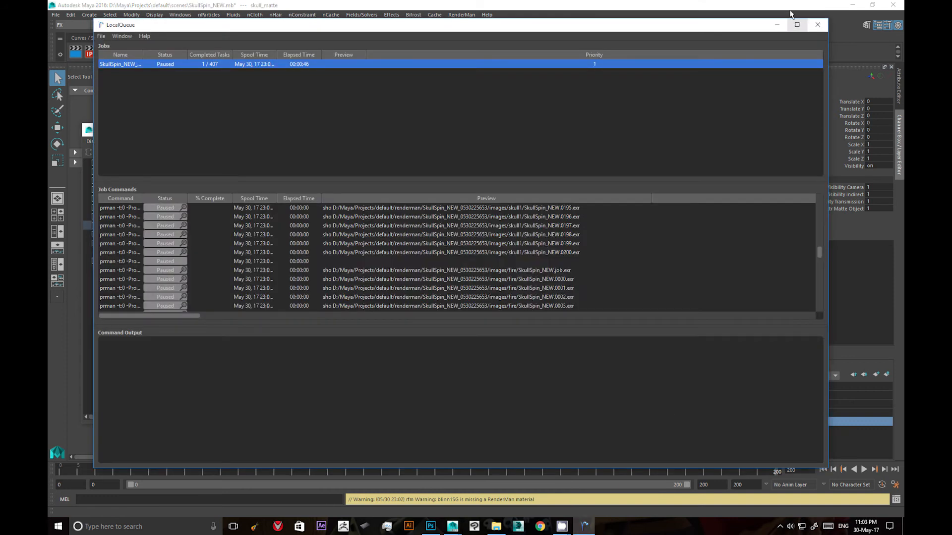
{"action": "left_click", "coordinate": [776, 25]}
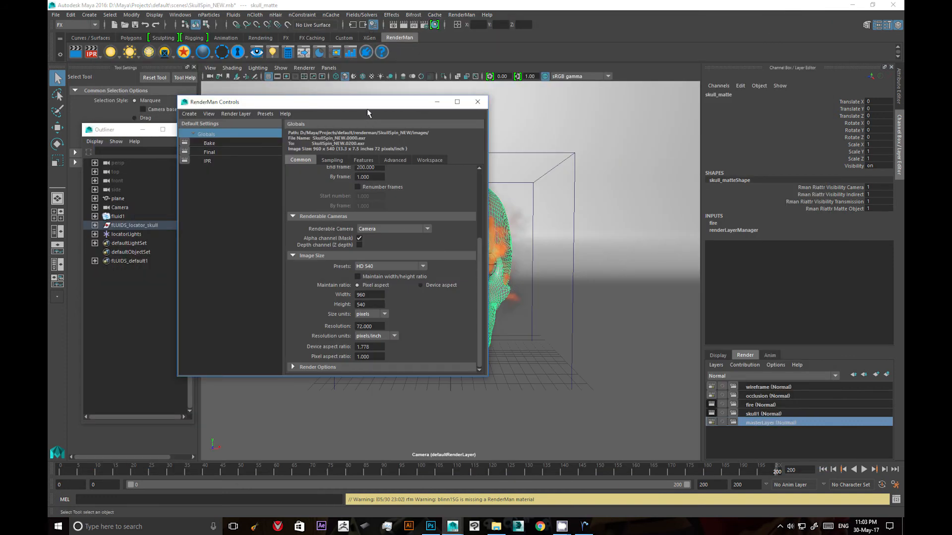
Turn off rendering for the fire and skull1 layers and make only the occlusion layer renderable
{"action": "left_click_drag", "start_coordinate": [368, 102], "coordinate": [324, 55]}
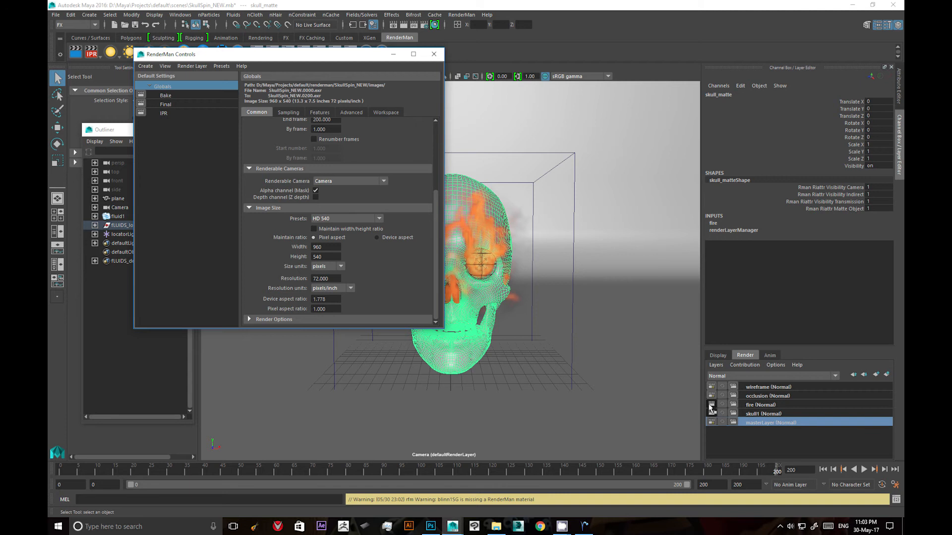
{"action": "left_click", "coordinate": [712, 405]}
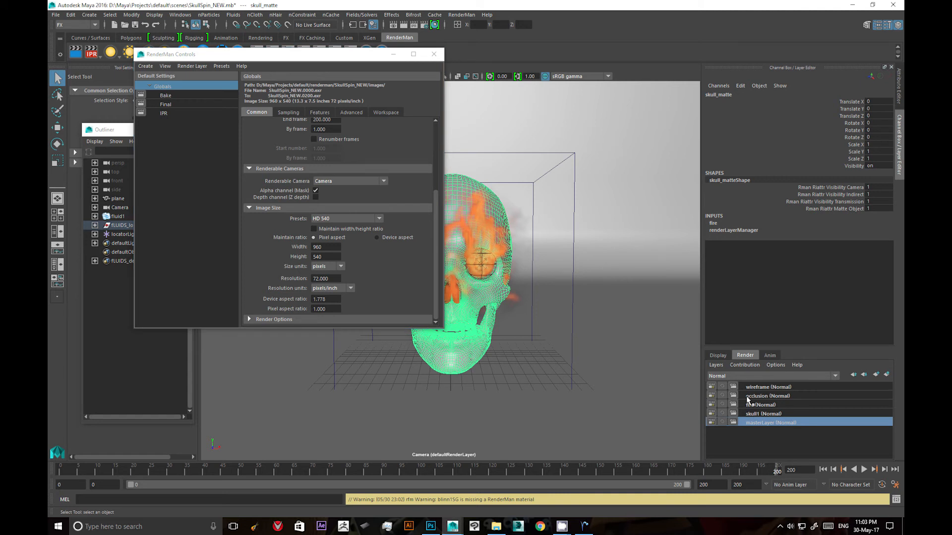
{"action": "left_click", "coordinate": [708, 395]}
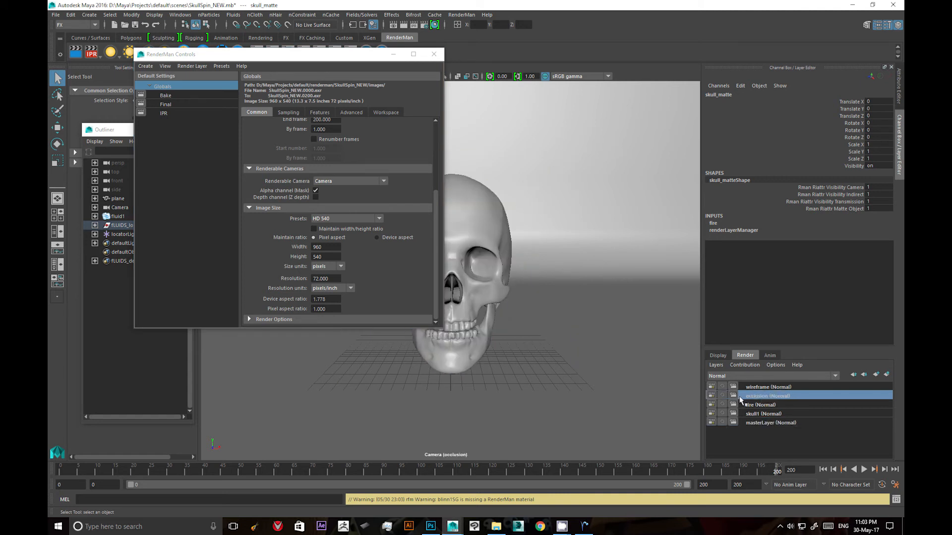
{"action": "left_click", "coordinate": [712, 395]}
Set the end frame of the global frame range to 100
{"action": "left_click_drag", "start_coordinate": [223, 60], "coordinate": [204, 85]}
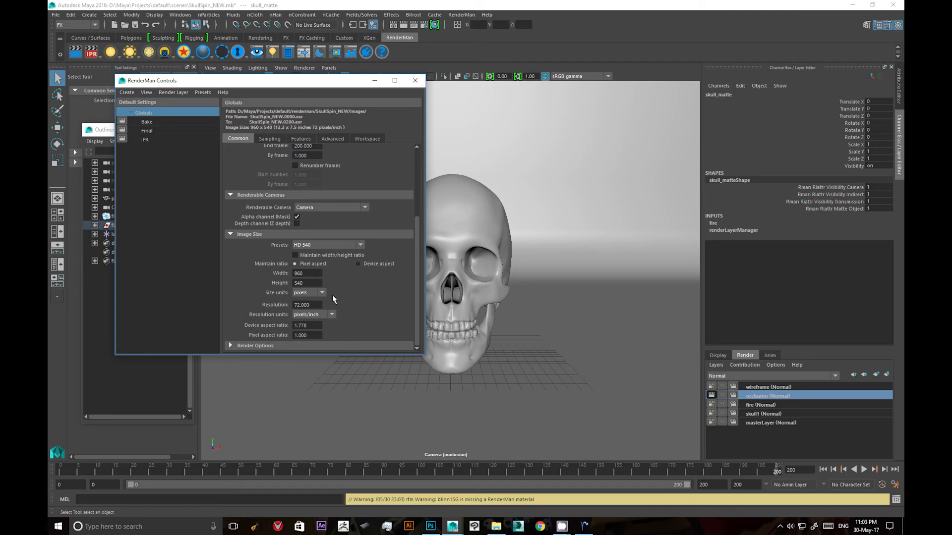
{"action": "scroll", "coordinate": [332, 295], "scroll_direction": "up", "scroll_amount": 3}
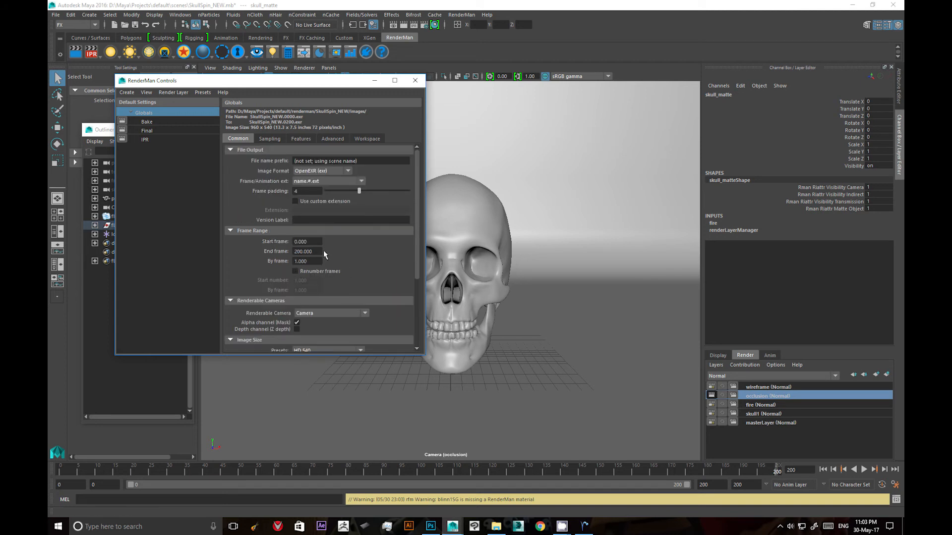
{"action": "left_click_drag", "start_coordinate": [321, 251], "coordinate": [229, 247]}
{"action": "type", "text": "10"}
Change the global sampling integrator to Occlusion
{"action": "left_click", "coordinate": [271, 140]}
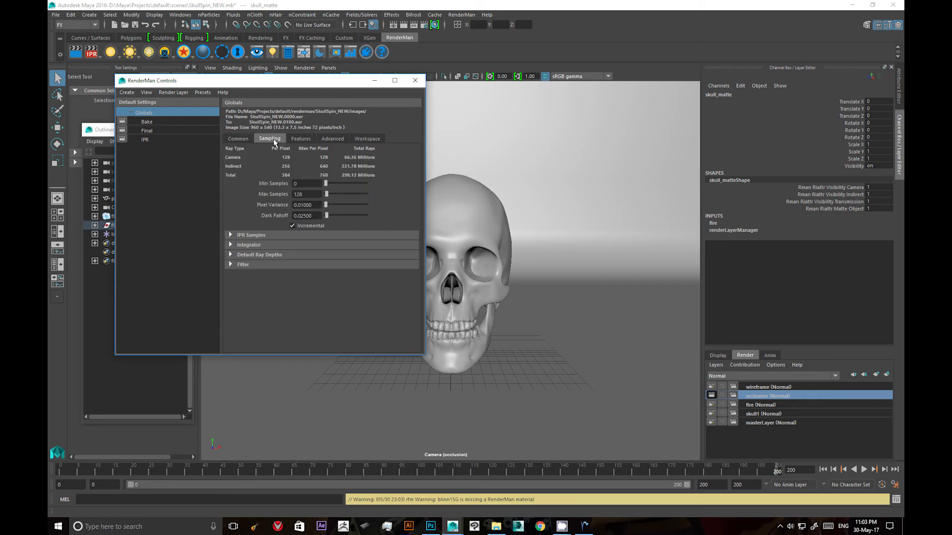
{"action": "left_click", "coordinate": [252, 245]}
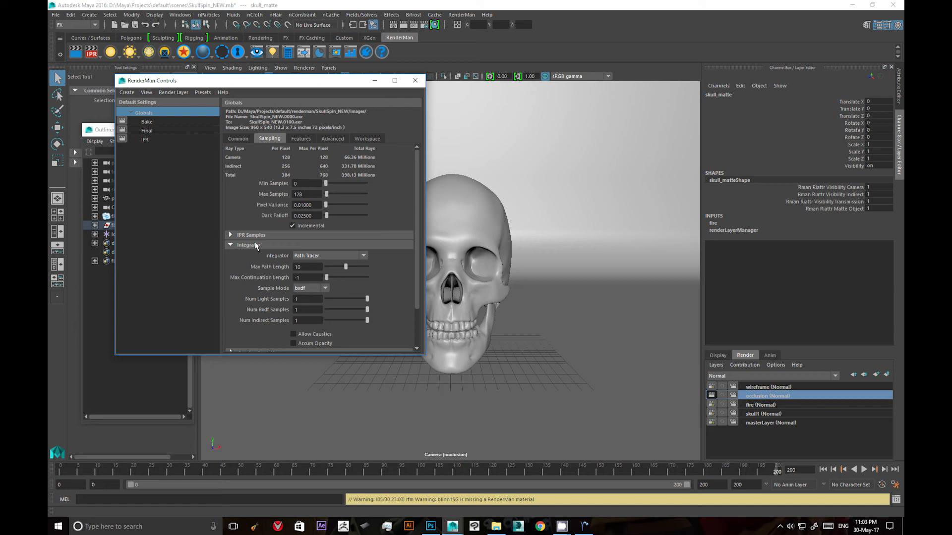
{"action": "left_click", "coordinate": [309, 259]}
{"action": "left_click", "coordinate": [300, 293]}
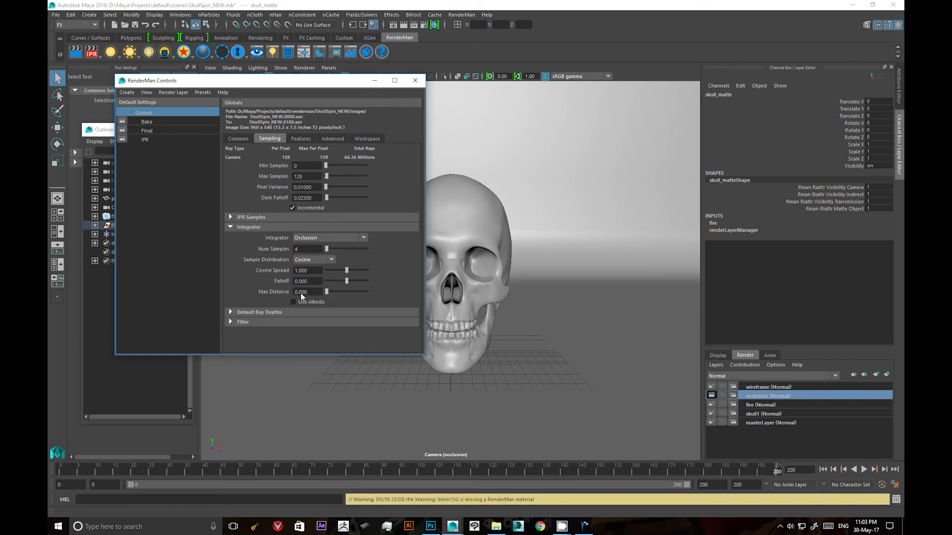
{"action": "left_click_drag", "start_coordinate": [293, 82], "coordinate": [308, 103]}
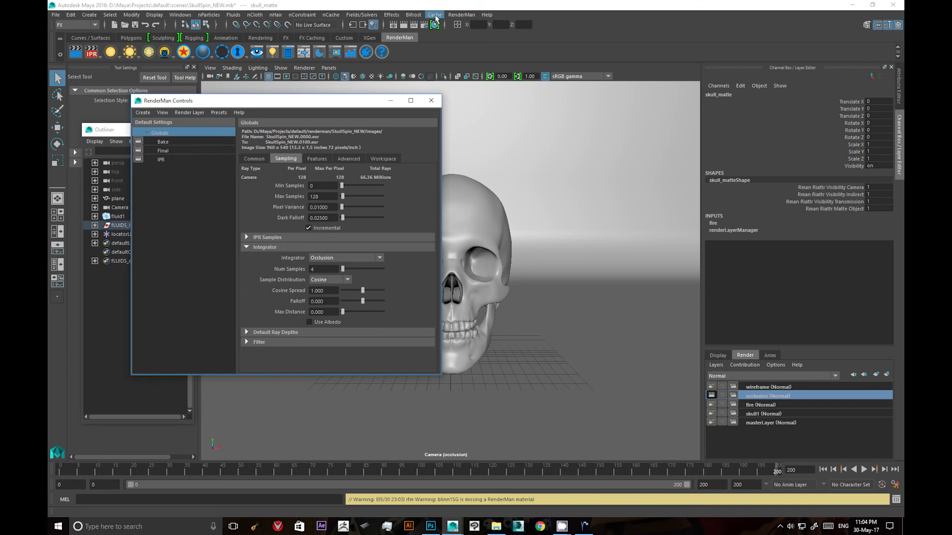
Start a RenderMan batch render of the occlusion layer and examine its job commands in LocalQueue
{"action": "left_click", "coordinate": [469, 15]}
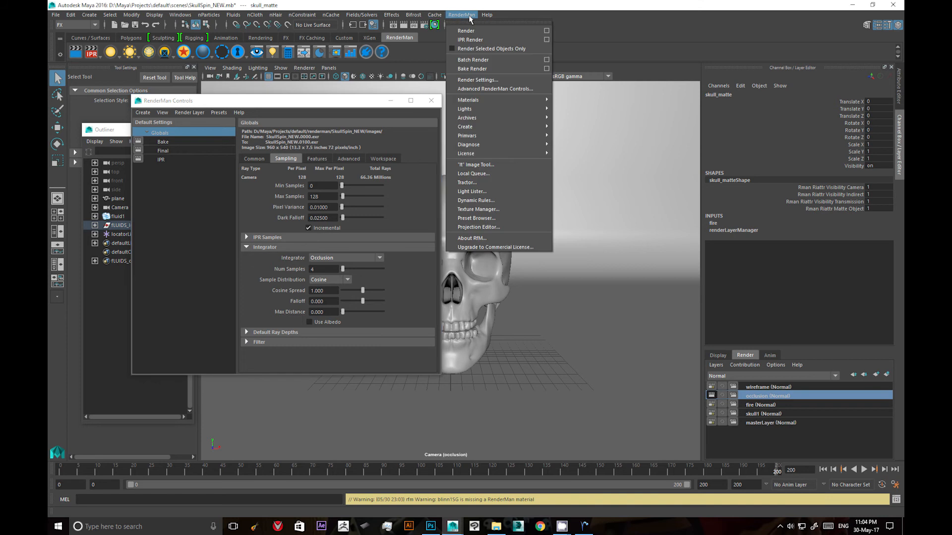
{"action": "left_click", "coordinate": [473, 60]}
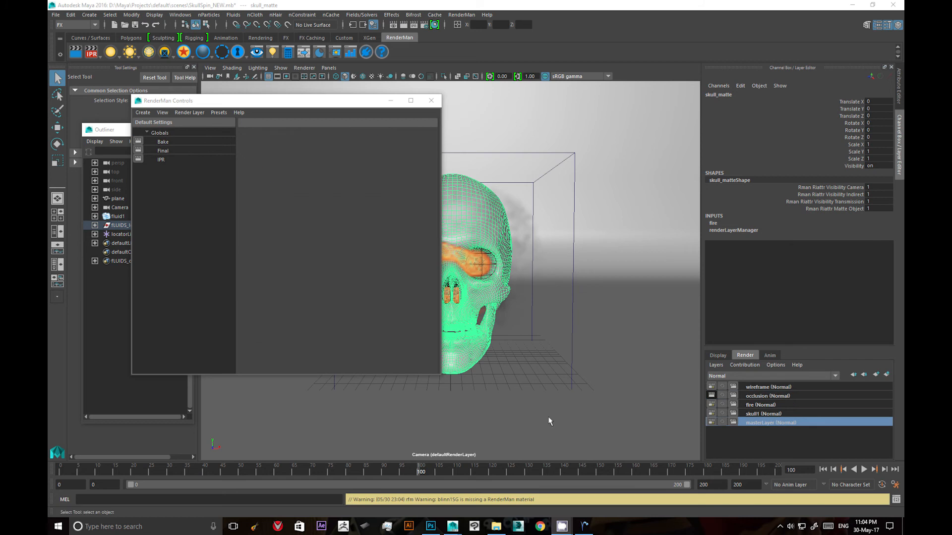
{"action": "left_click", "coordinate": [584, 526]}
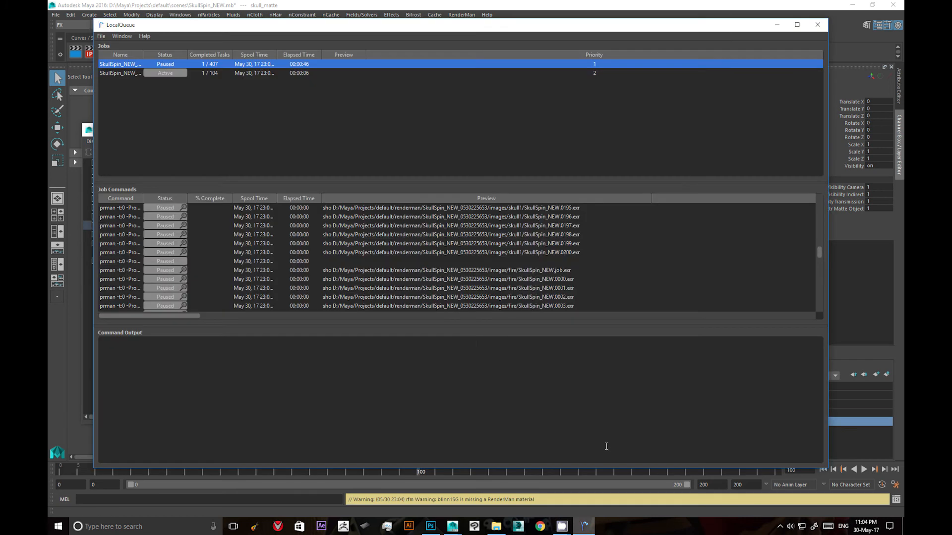
{"action": "left_click", "coordinate": [138, 74]}
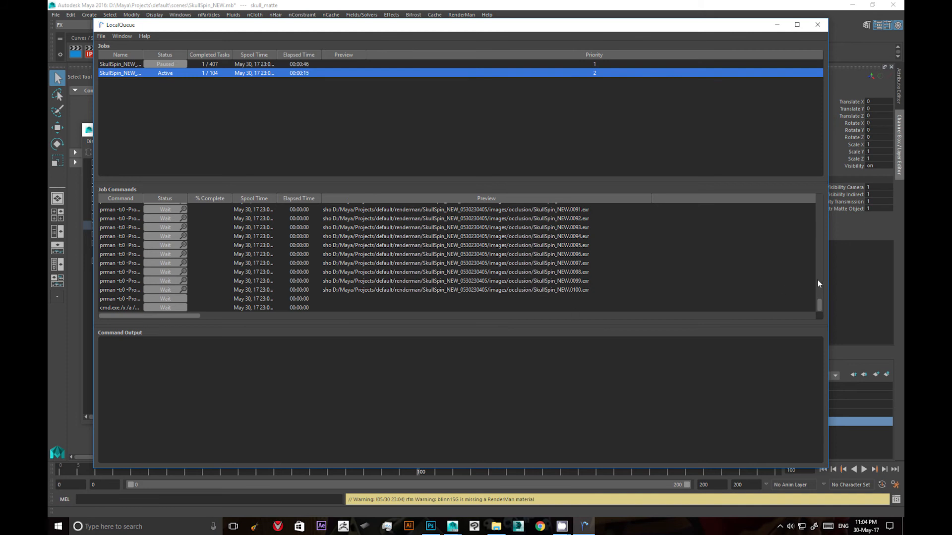
{"action": "scroll", "coordinate": [819, 206], "scroll_direction": "up", "scroll_amount": 20}
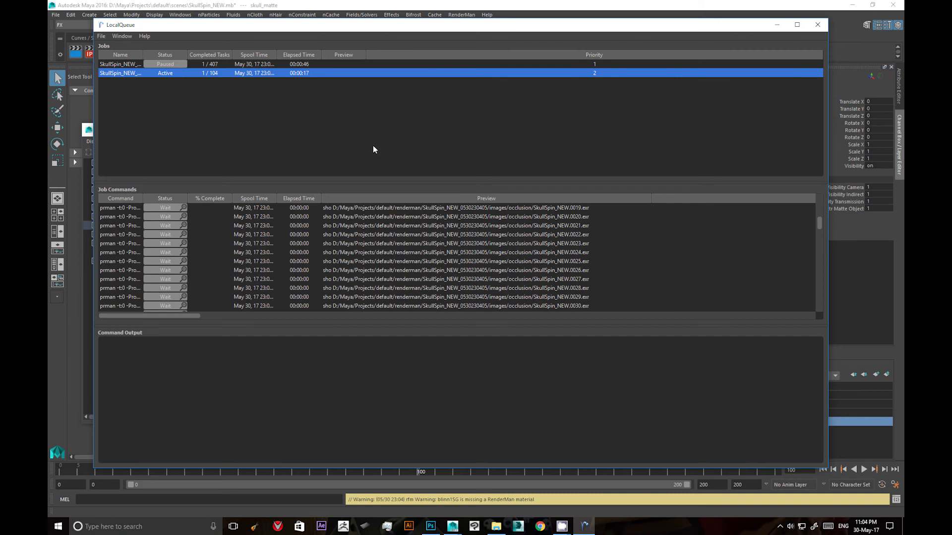
Stop the active command and pause the occlusion render job, switching back to Maya
{"action": "right_click", "coordinate": [167, 73]}
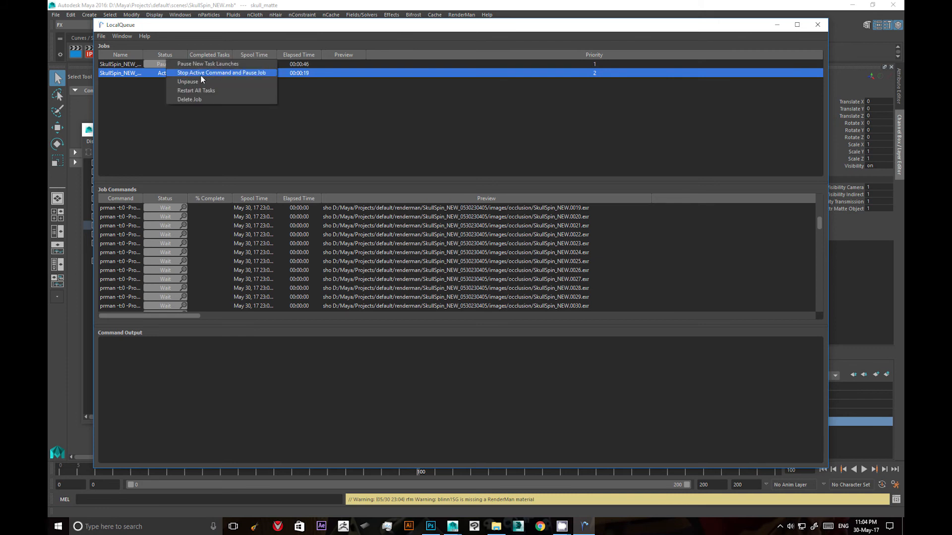
{"action": "left_click", "coordinate": [224, 73]}
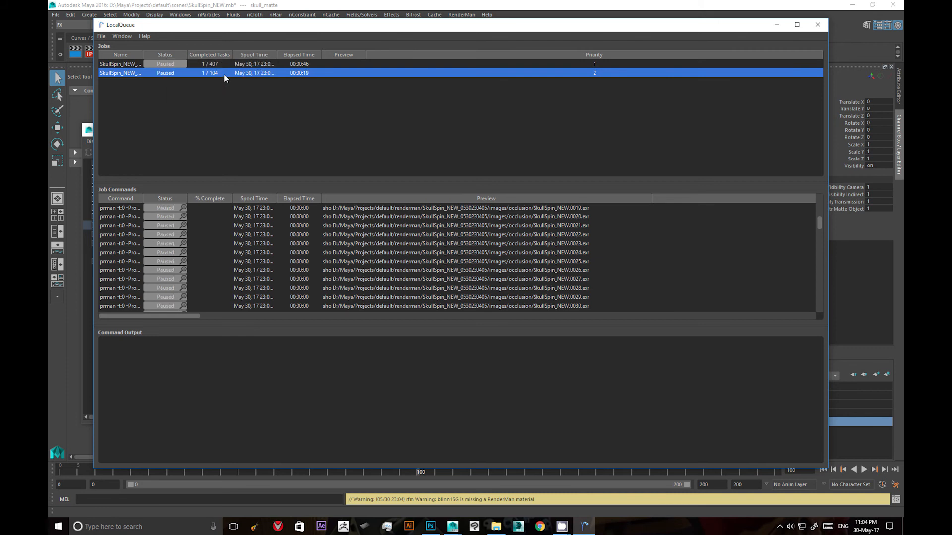
{"action": "left_click", "coordinate": [646, 4]}
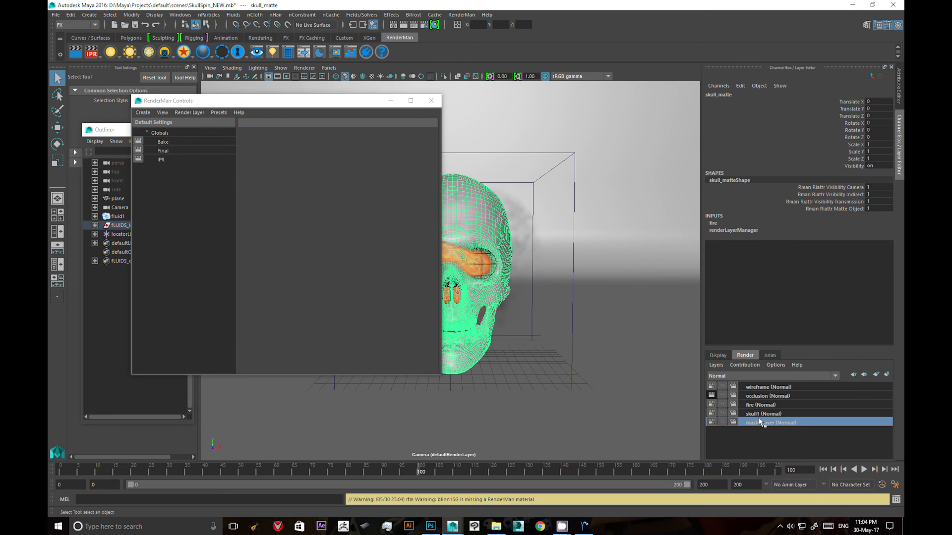
Make only the wireframe layer renderable and change the global sampling integrator to Visualizer
{"action": "left_click", "coordinate": [711, 386]}
{"action": "left_click", "coordinate": [181, 141]}
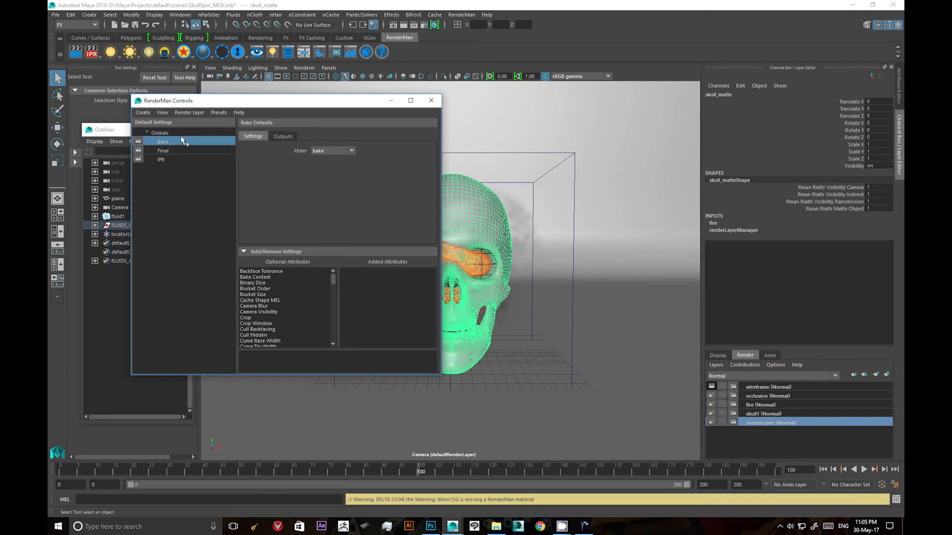
{"action": "left_click", "coordinate": [182, 133]}
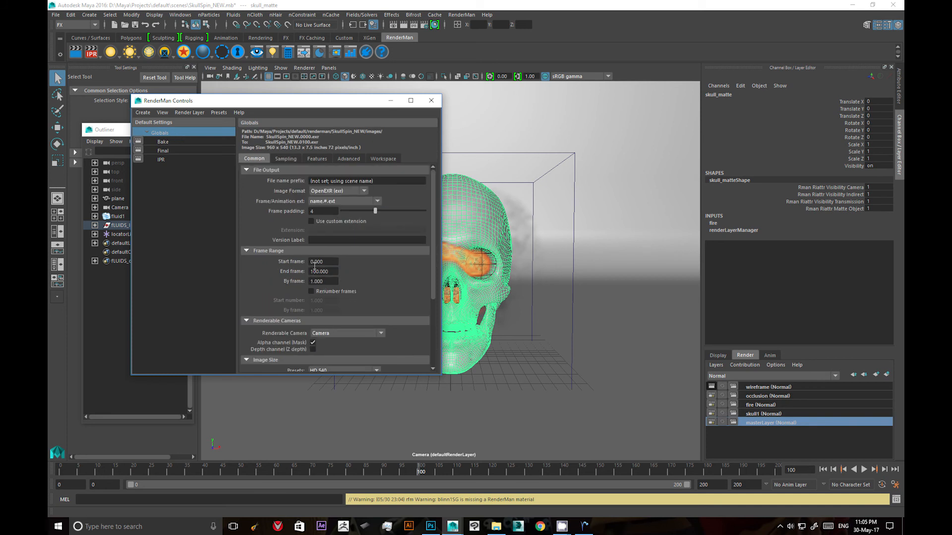
{"action": "left_click", "coordinate": [290, 159]}
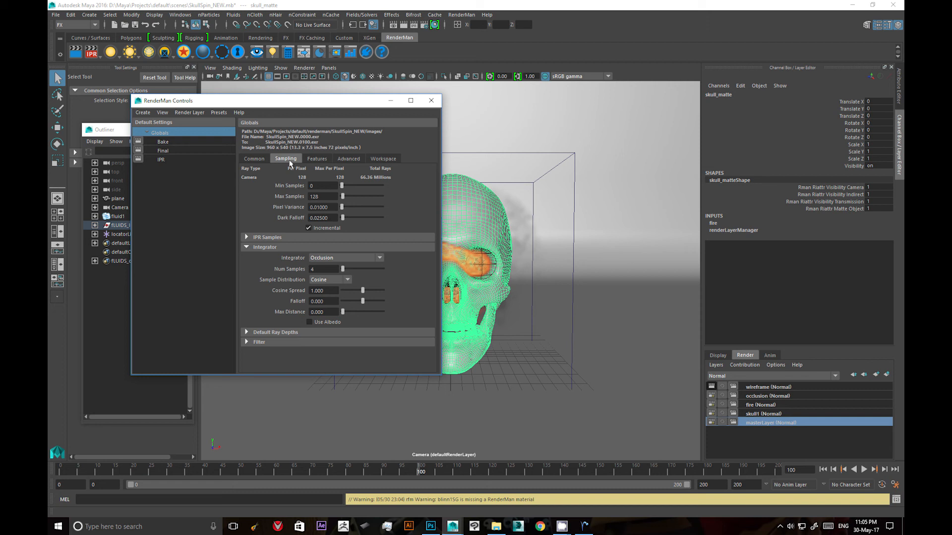
{"action": "left_click", "coordinate": [322, 259]}
{"action": "left_click", "coordinate": [321, 331]}
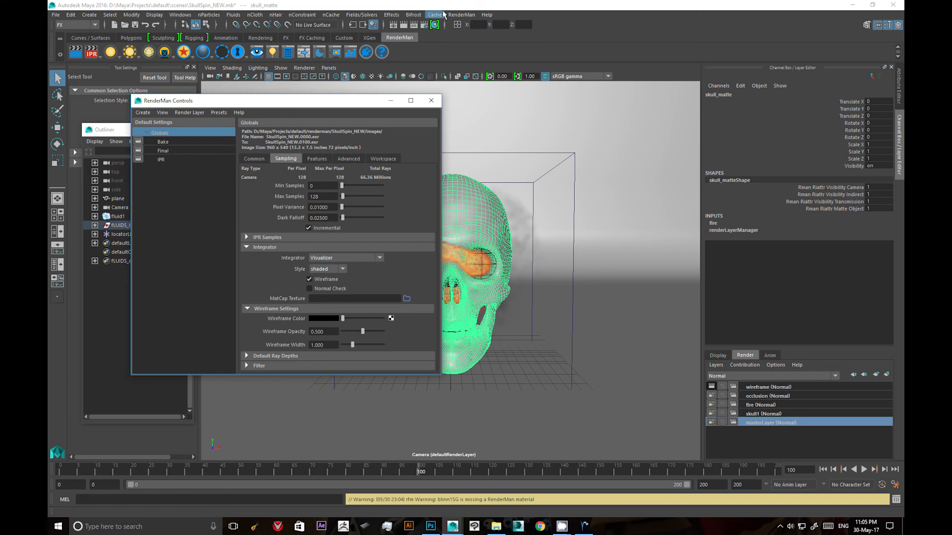
Start a RenderMan batch render of the wireframe layer
{"action": "left_click", "coordinate": [461, 15]}
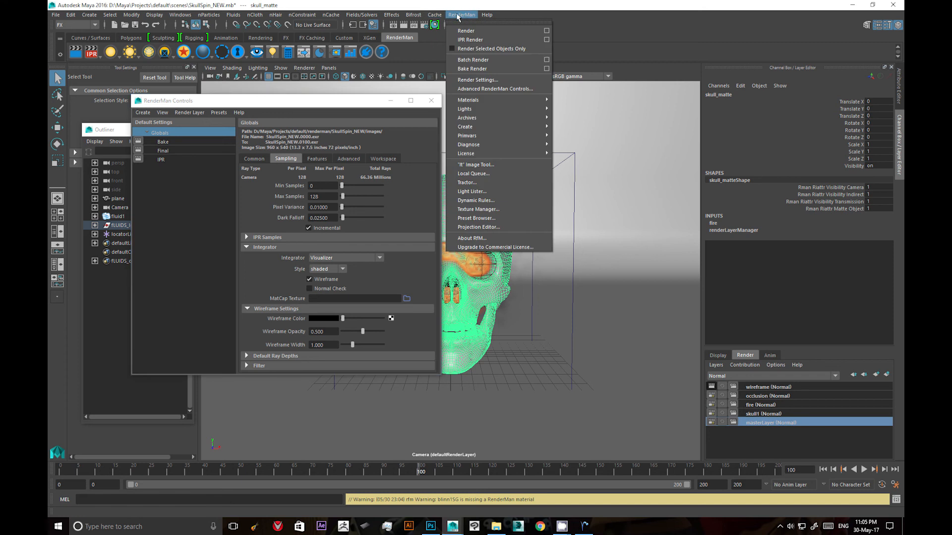
{"action": "left_click", "coordinate": [464, 60]}
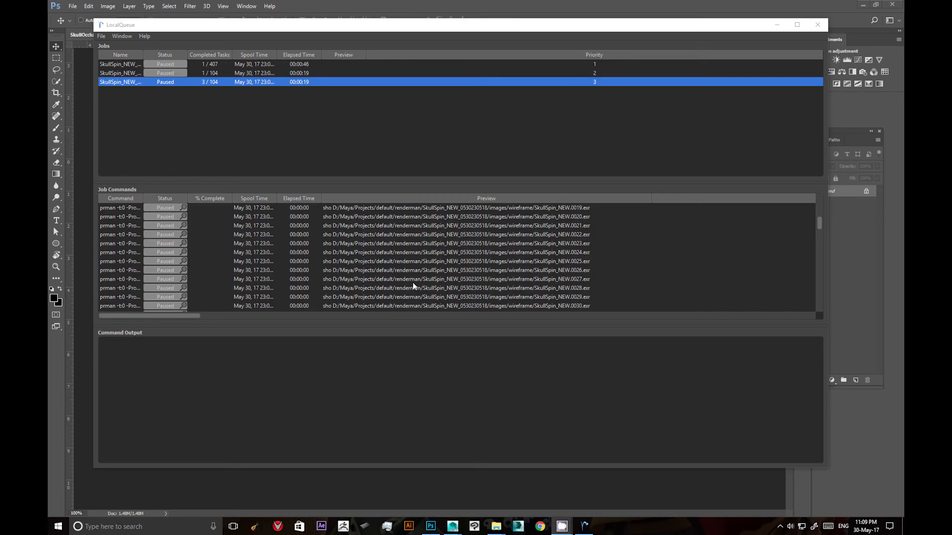
Widen the Preview column of the LocalQueue job commands and examine the output paths of the skull, occlusion and wireframe jobs
{"action": "left_click", "coordinate": [153, 87]}
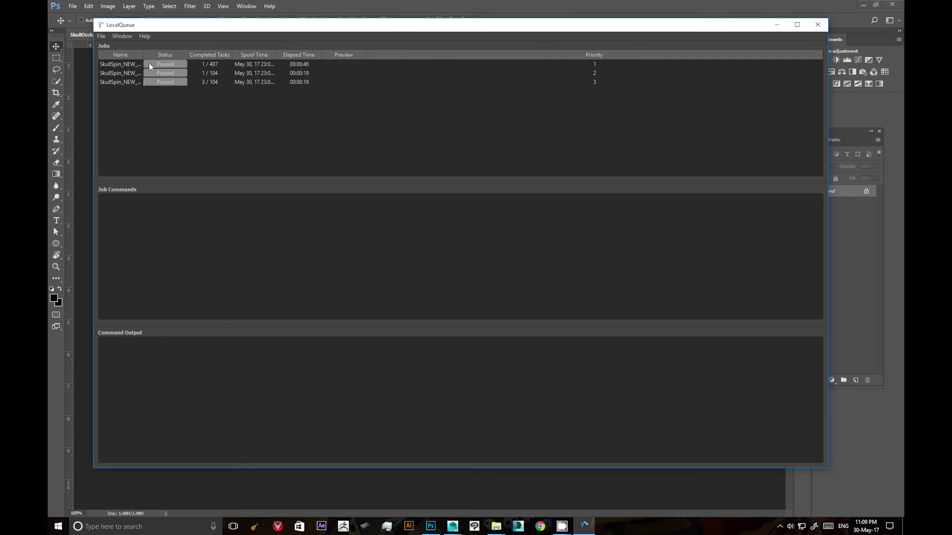
{"action": "left_click", "coordinate": [148, 64]}
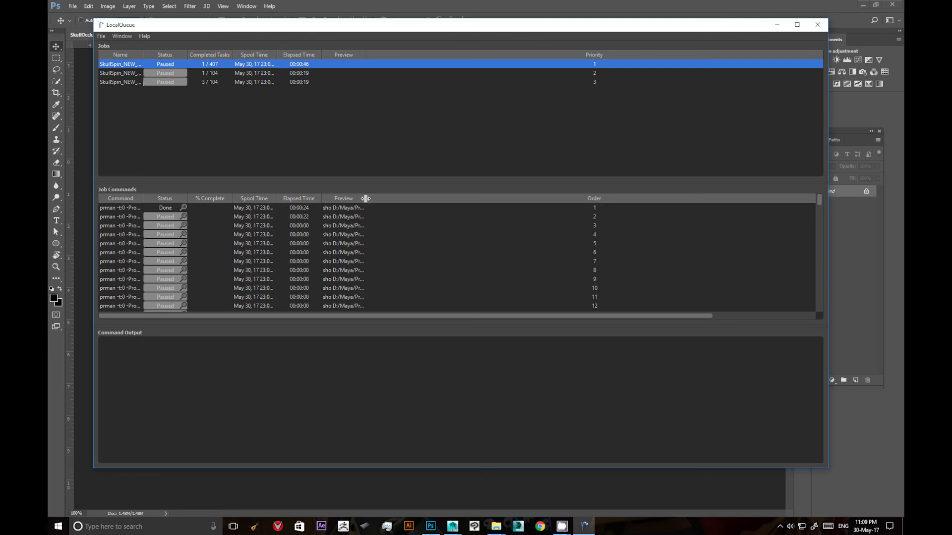
{"action": "left_click_drag", "start_coordinate": [365, 199], "coordinate": [707, 199]}
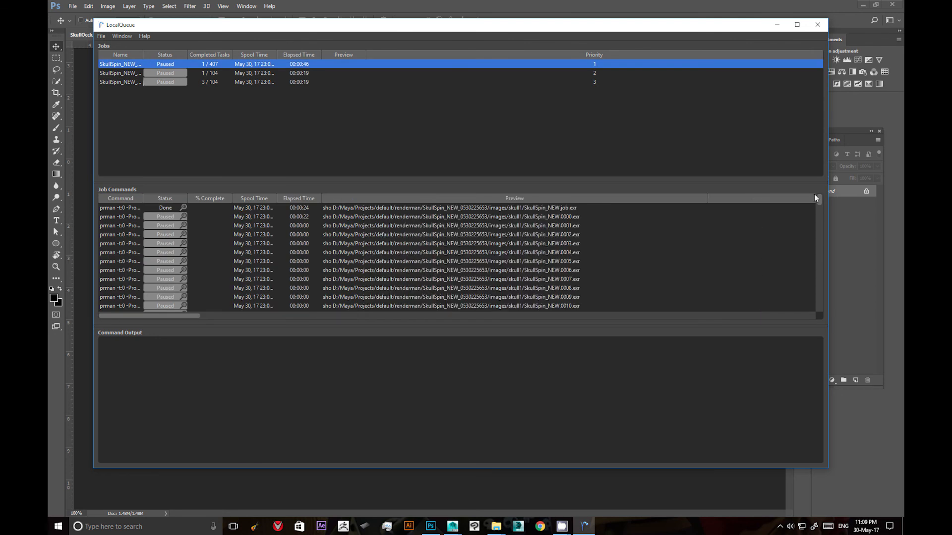
{"action": "left_click", "coordinate": [217, 73]}
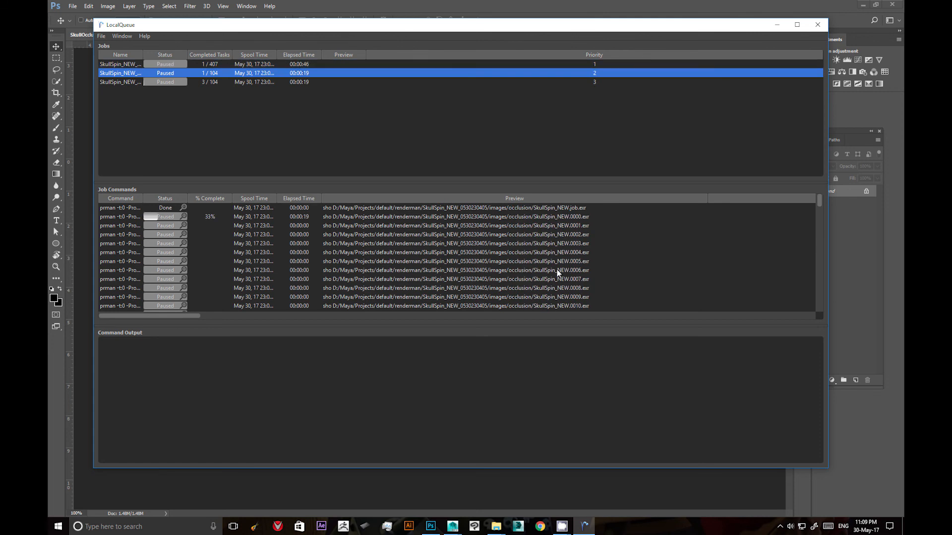
{"action": "left_click", "coordinate": [262, 82]}
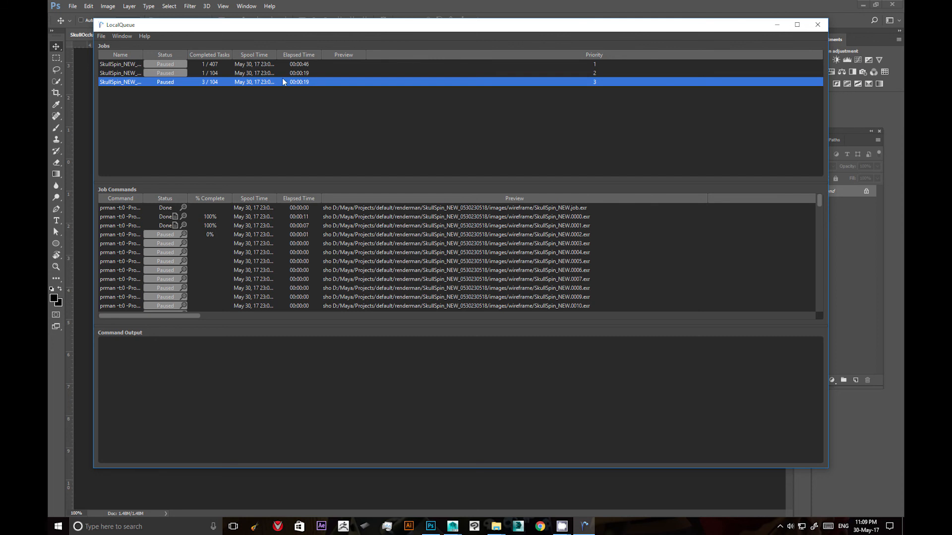
Cycle through the three paused LocalQueue jobs to compare their job commands, finishing on the priority 1 job
{"action": "key", "text": "Up"}
{"action": "key", "text": "Up"}
{"action": "key", "text": "Down"}
{"action": "key", "text": "Down"}
{"action": "key", "text": "Up"}
{"action": "key", "text": "Up"}
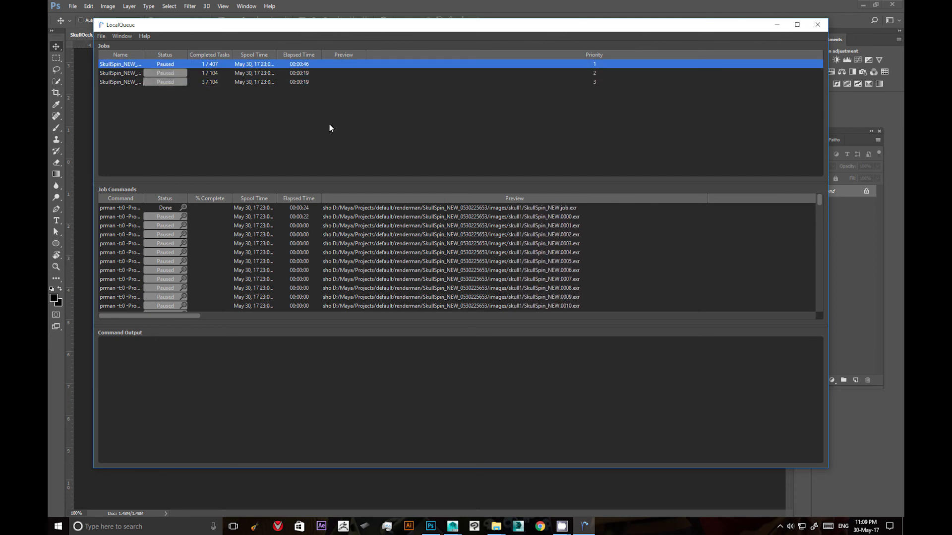
{"action": "left_click", "coordinate": [257, 73]}
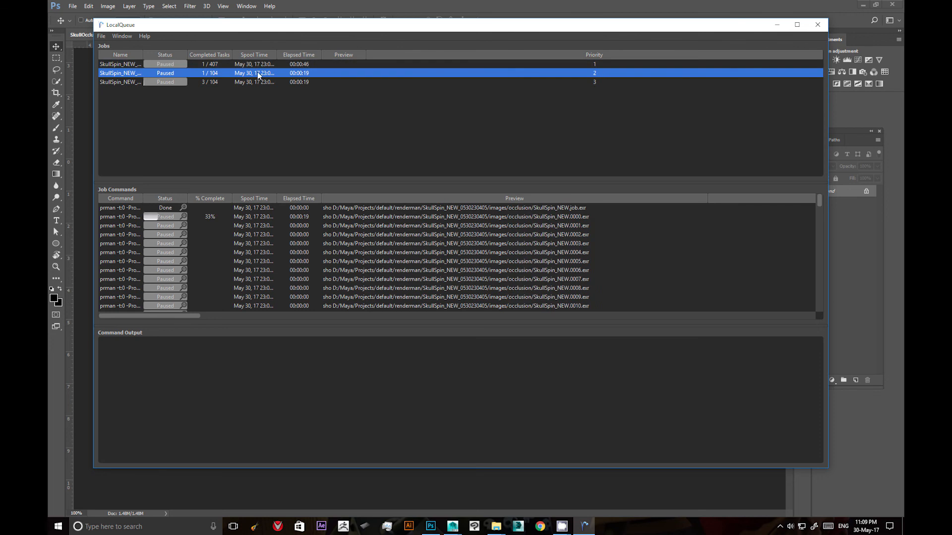
{"action": "left_click", "coordinate": [256, 83]}
{"action": "left_click", "coordinate": [310, 75]}
{"action": "left_click", "coordinate": [314, 64]}
{"action": "left_click", "coordinate": [317, 73]}
{"action": "left_click", "coordinate": [318, 81]}
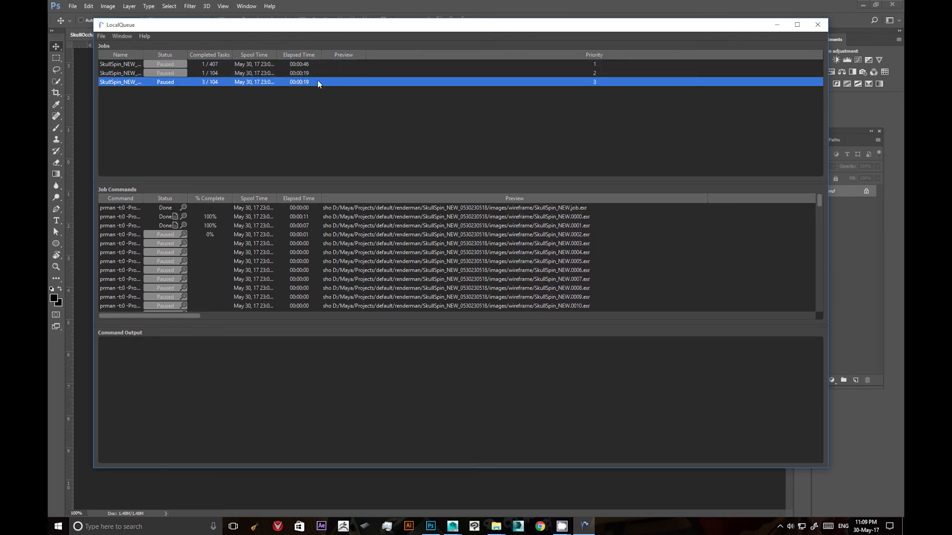
{"action": "left_click", "coordinate": [308, 73]}
{"action": "left_click", "coordinate": [312, 64]}
{"action": "left_click", "coordinate": [313, 75]}
{"action": "left_click", "coordinate": [312, 82]}
{"action": "left_click", "coordinate": [280, 75]}
{"action": "left_click", "coordinate": [273, 66]}
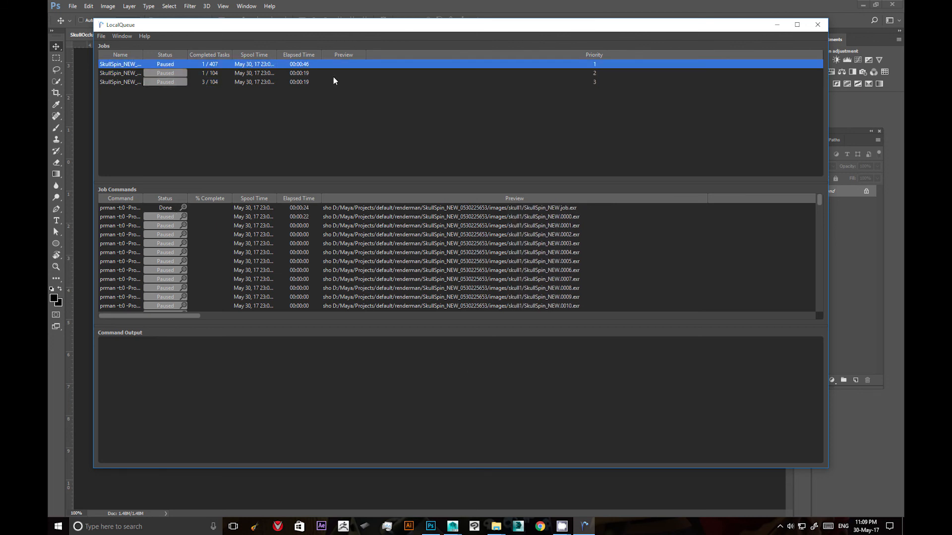
Switch to Photoshop and move the History panel clear of the SkullOcclude.0000.jpg image
{"action": "left_click", "coordinate": [353, 8]}
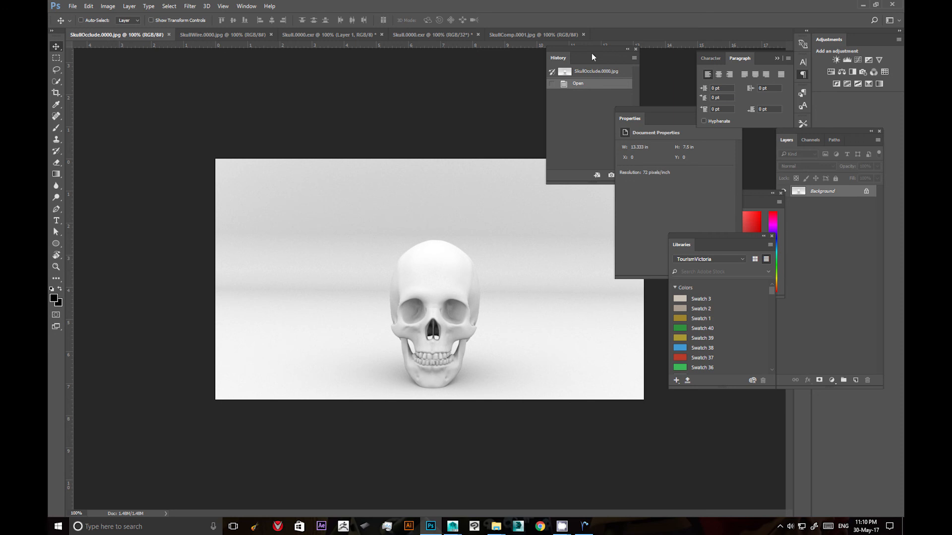
{"action": "left_click_drag", "start_coordinate": [593, 57], "coordinate": [773, 73]}
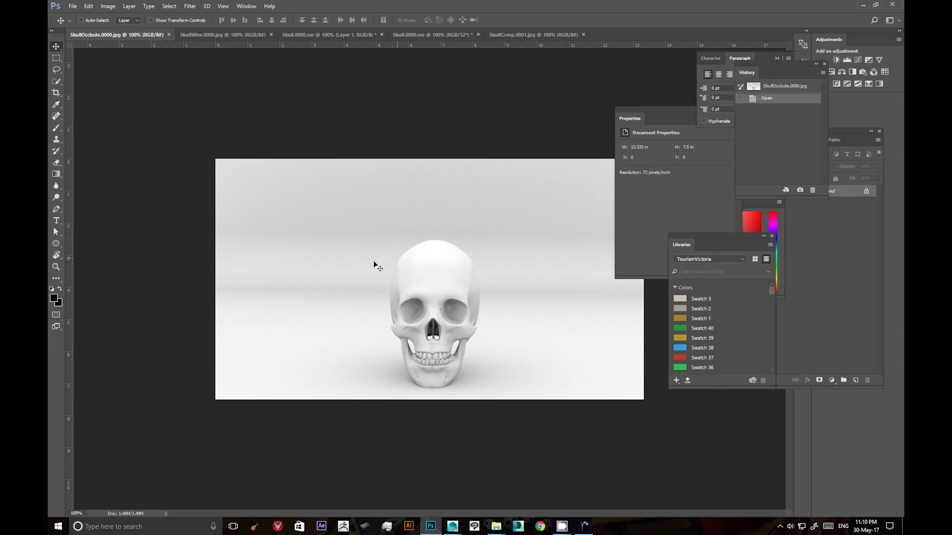
Review the open wireframe render, the skull and fire passes in the two Skull.0000.exr documents, and the SkullComp.0001.jpg composite
{"action": "left_click", "coordinate": [194, 35]}
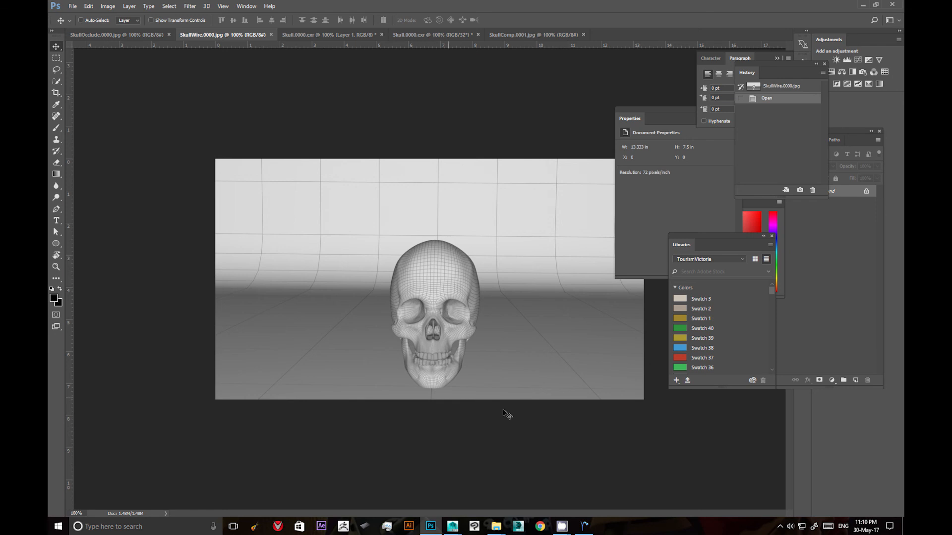
{"action": "left_click", "coordinate": [302, 35]}
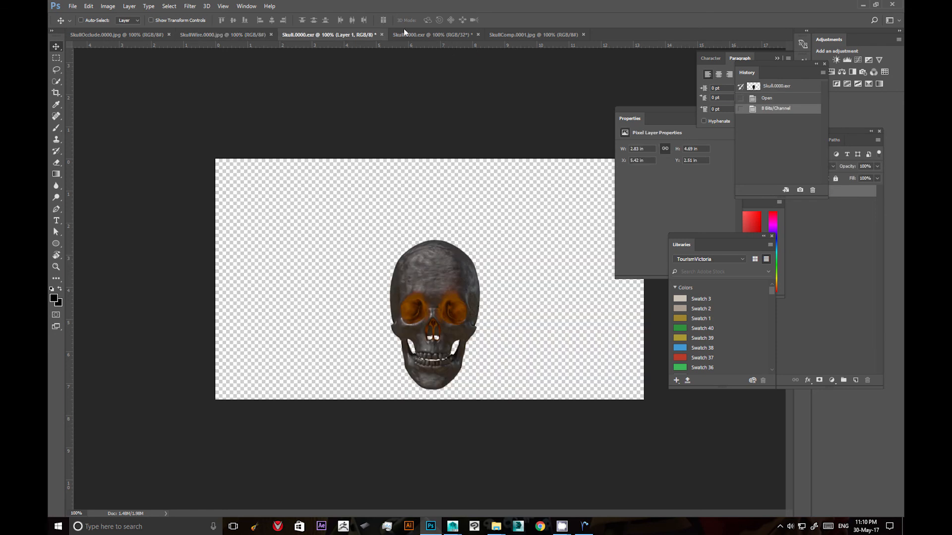
{"action": "left_click", "coordinate": [413, 38]}
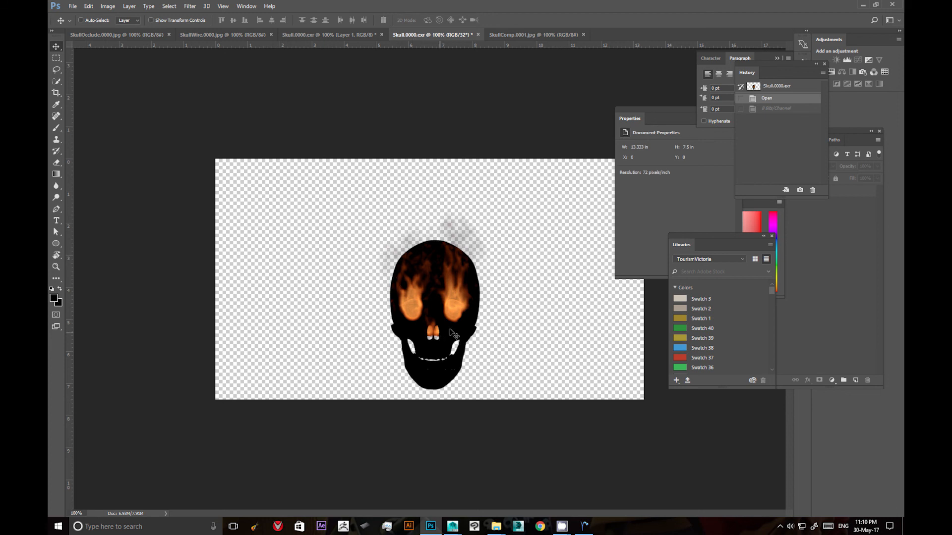
{"action": "left_click", "coordinate": [341, 37]}
{"action": "left_click", "coordinate": [415, 35]}
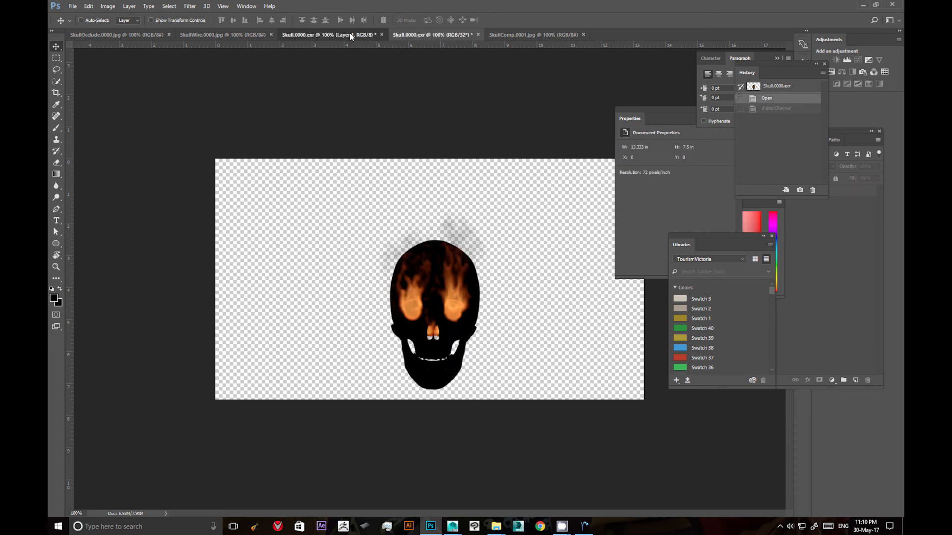
{"action": "left_click", "coordinate": [347, 36]}
{"action": "left_click", "coordinate": [419, 35]}
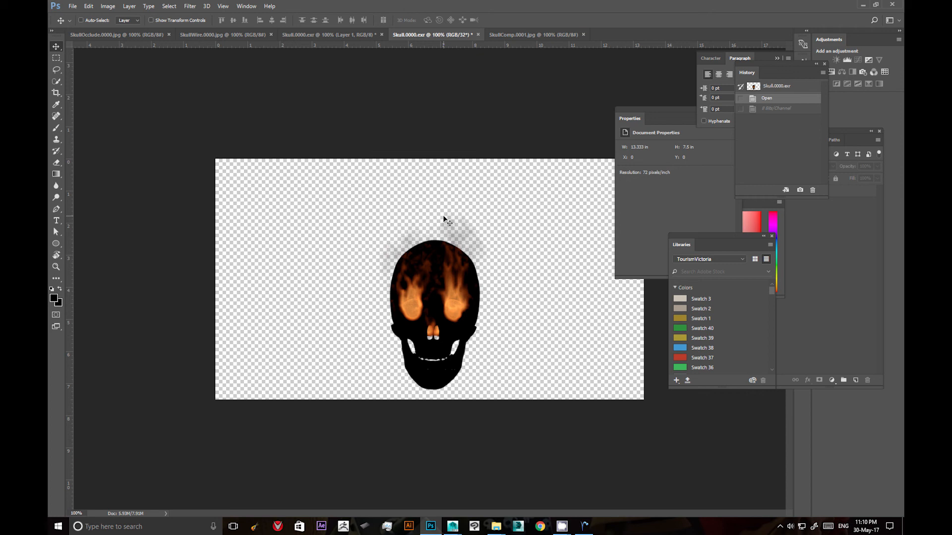
{"action": "left_click", "coordinate": [536, 37]}
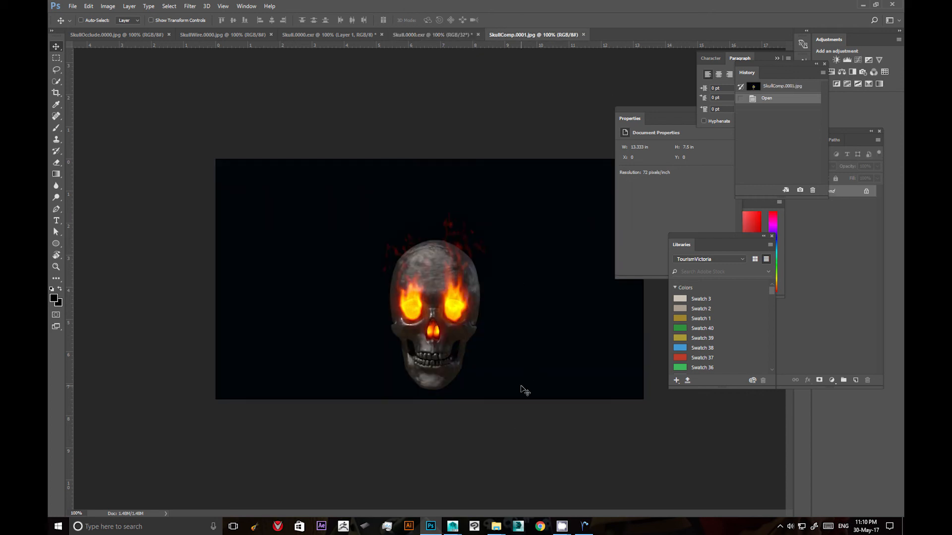